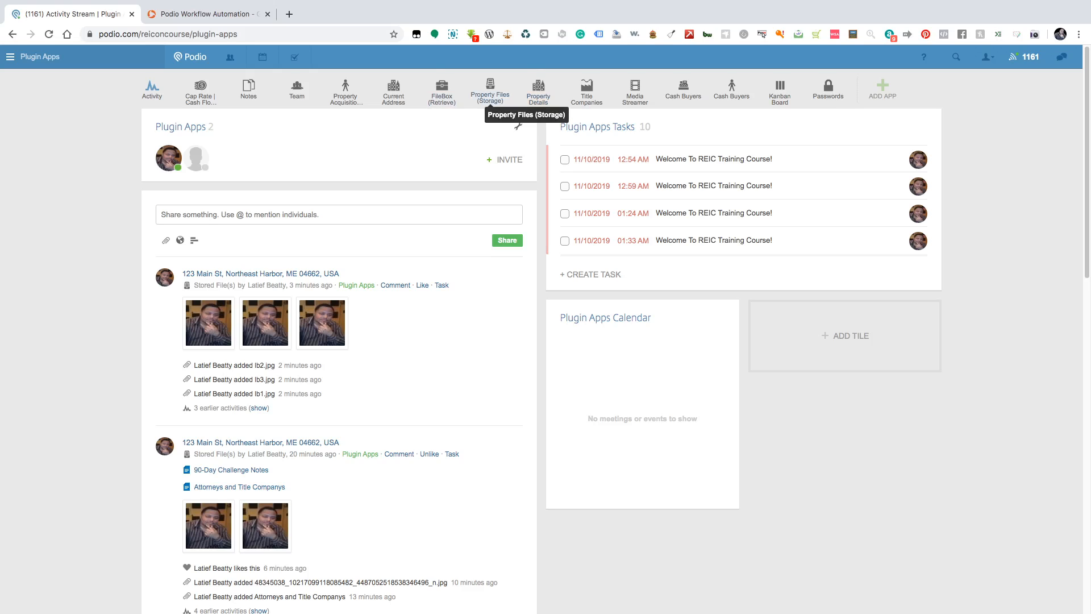
- Start a new stored file in Property Files (Storage), relating it to the first listed property with file type Other
{"action": "left_click", "coordinate": [490, 90]}
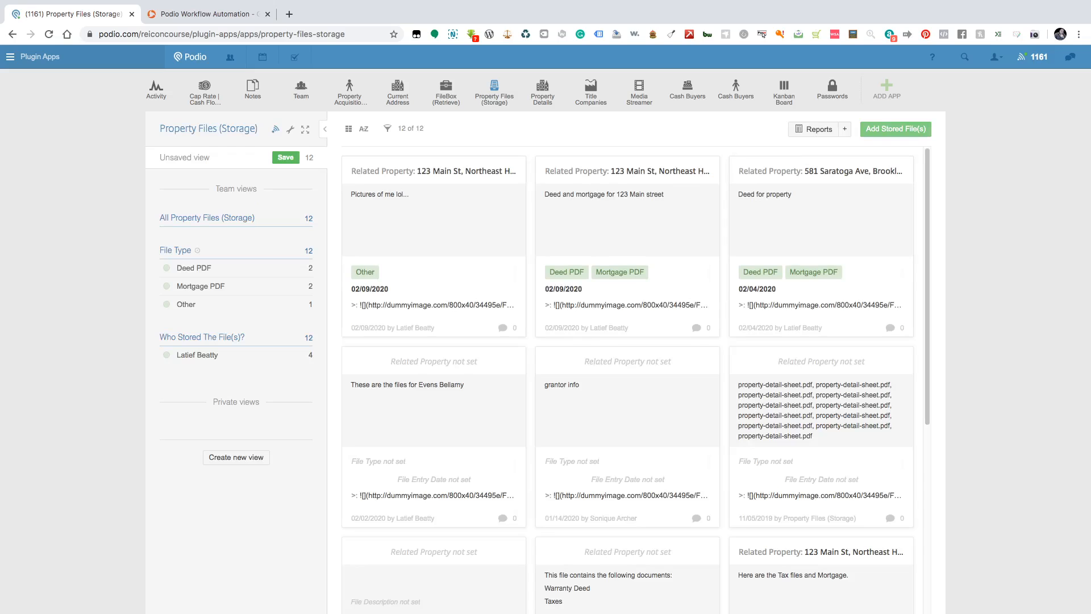
{"action": "left_click", "coordinate": [895, 129]}
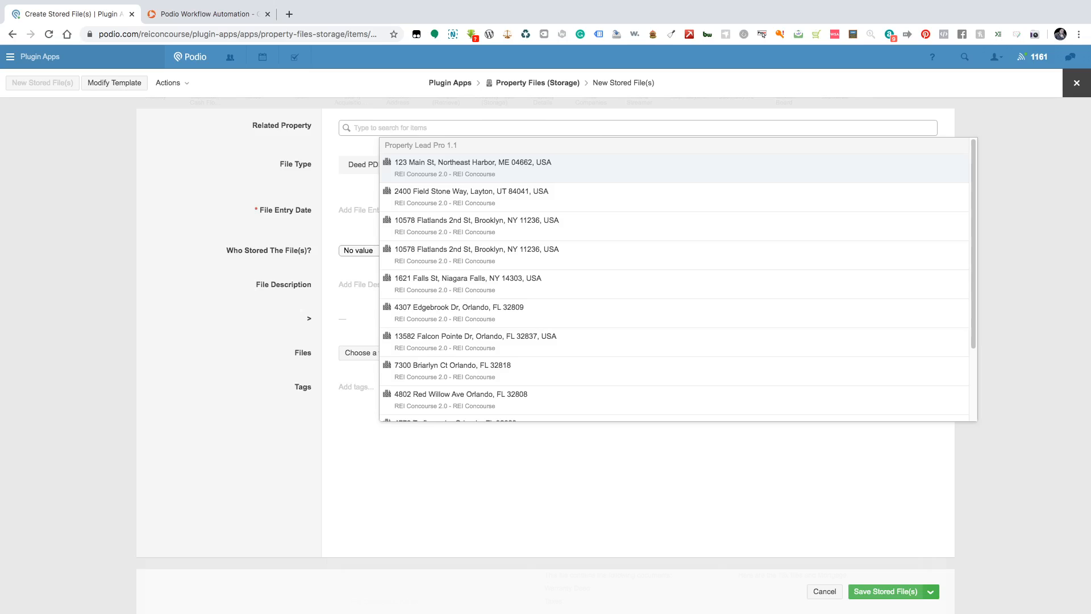
{"action": "key", "text": "Return"}
{"action": "key", "text": "Tab"}
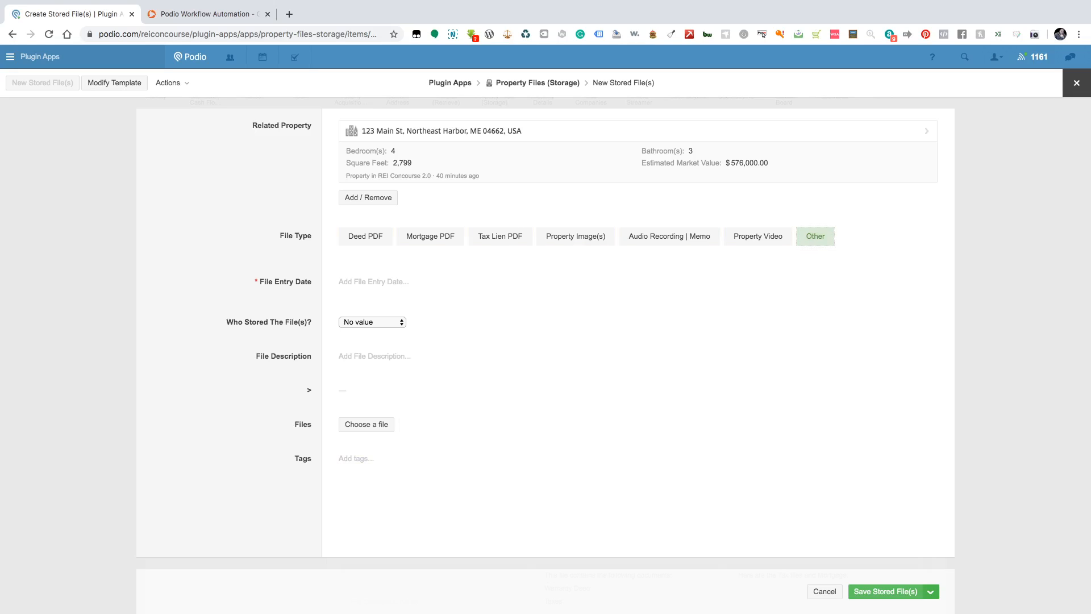
{"action": "left_click", "coordinate": [885, 591]}
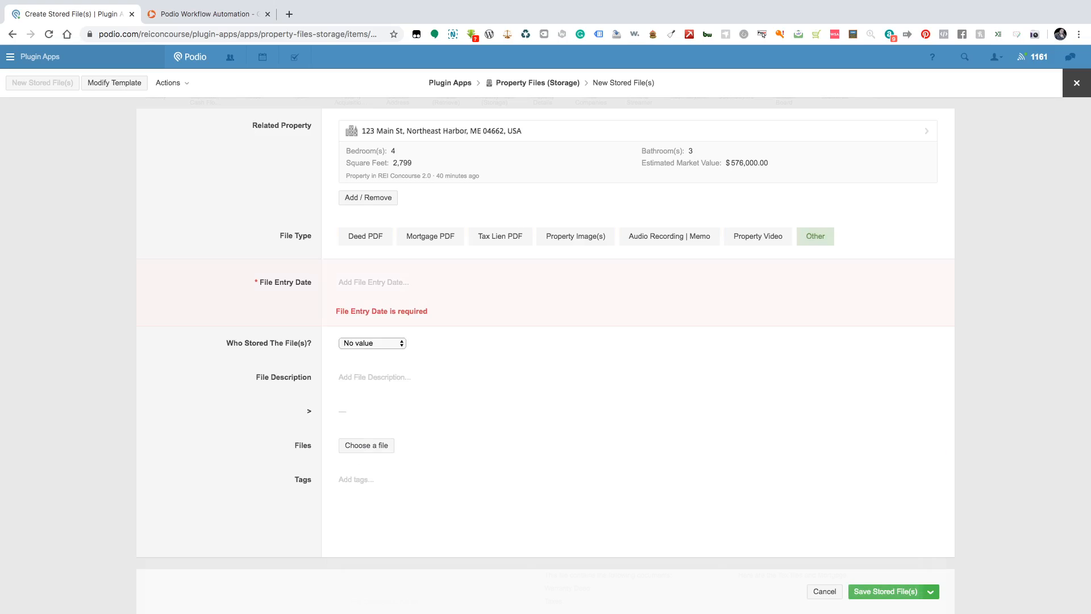
- Set the File Entry Date to February 9, 2020 and choose the team member's name as who stored the files
{"action": "left_click", "coordinate": [374, 282]}
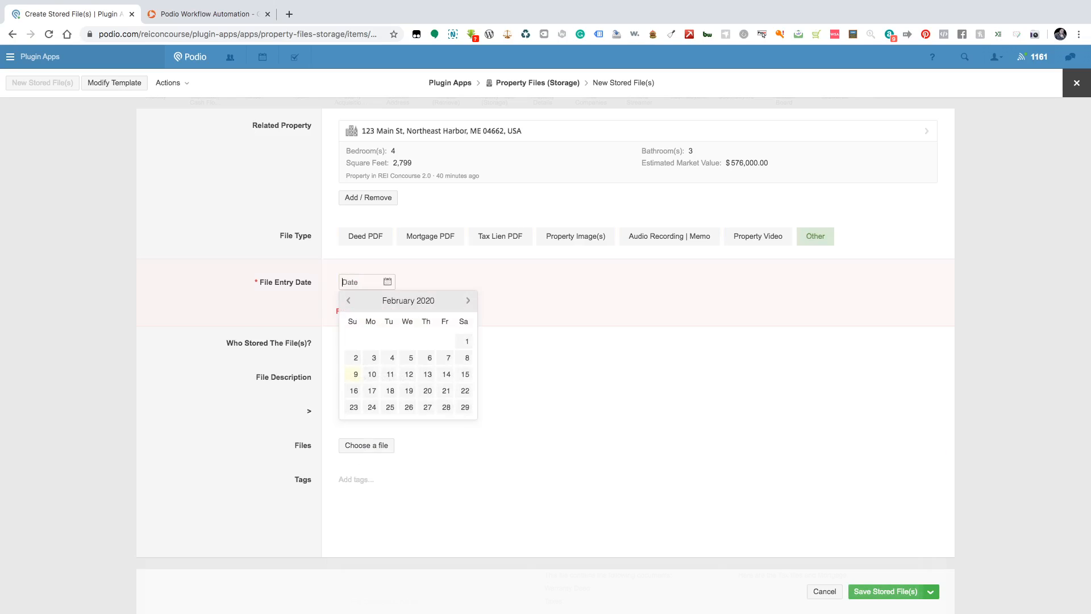
{"action": "left_click", "coordinate": [355, 374]}
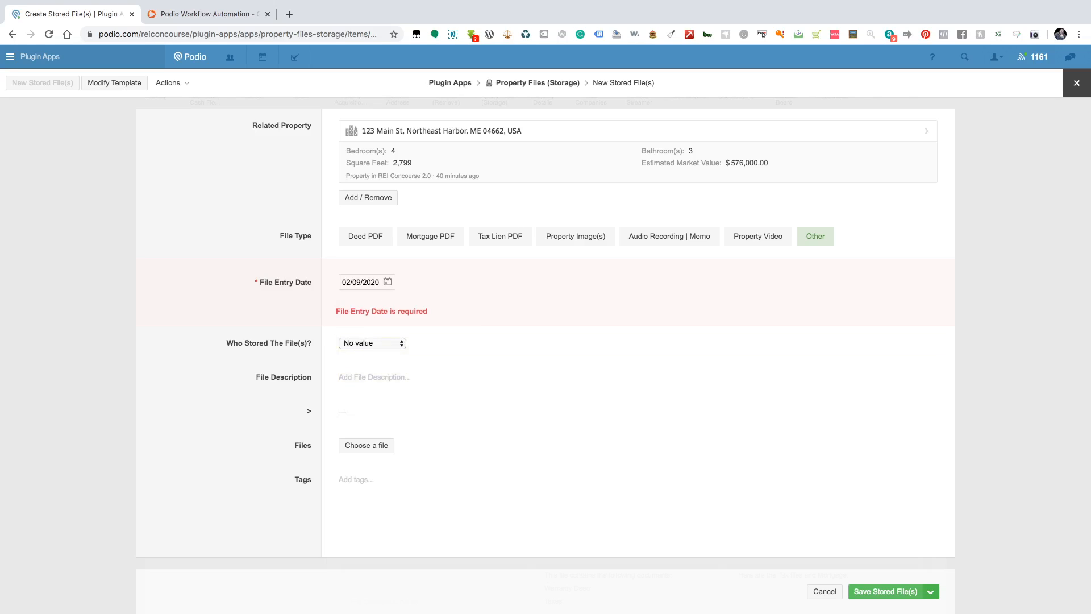
{"action": "left_click", "coordinate": [372, 343]}
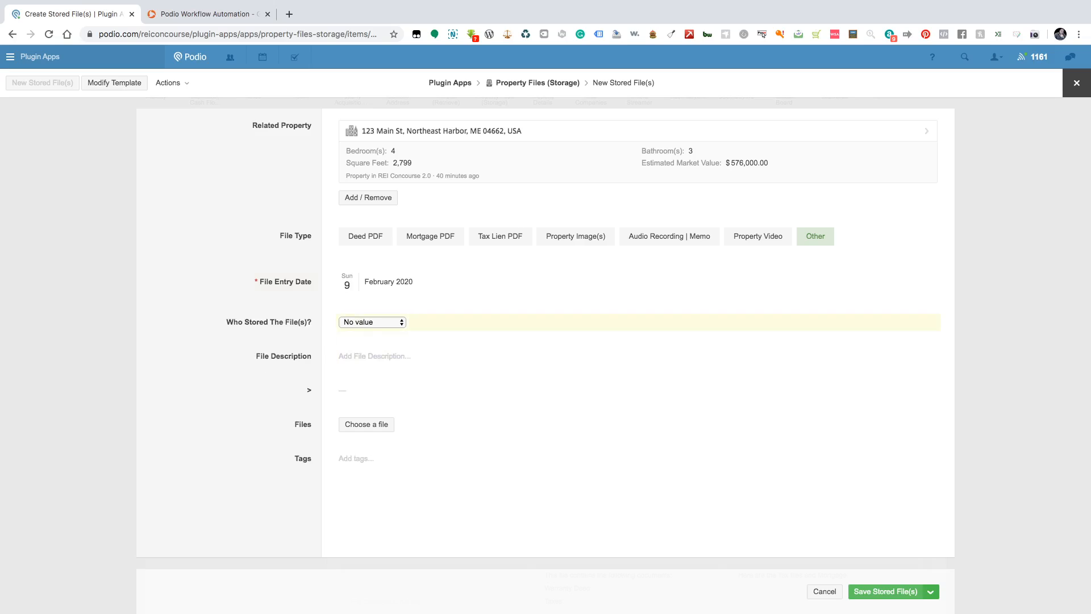
{"action": "left_click", "coordinate": [372, 323]}
{"action": "left_click", "coordinate": [370, 334]}
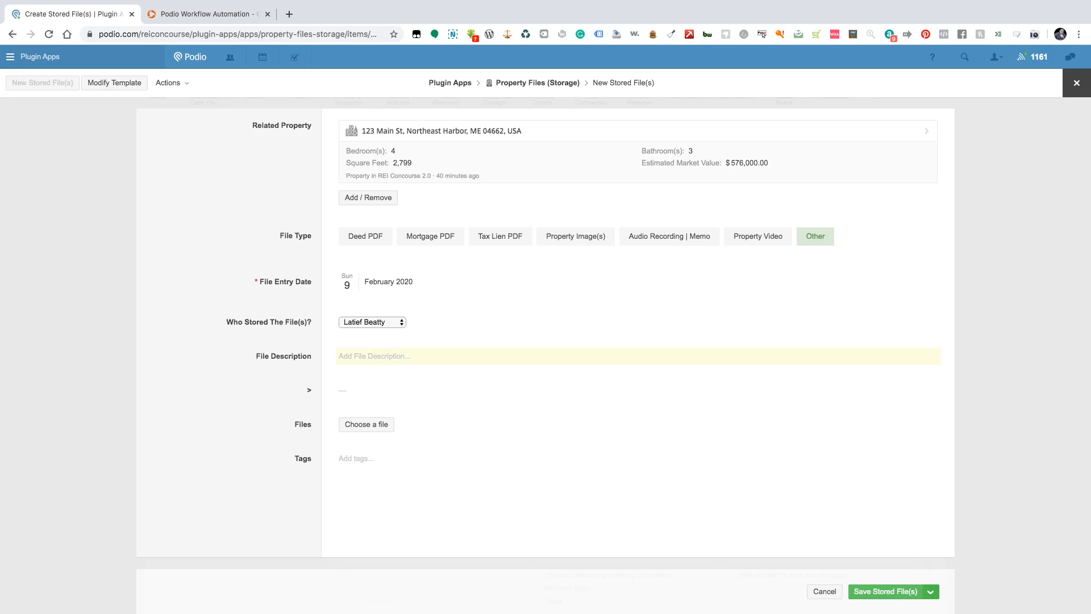
- Enter the file description "Pics of me lol..." and save the stored file record
{"action": "left_click", "coordinate": [376, 356]}
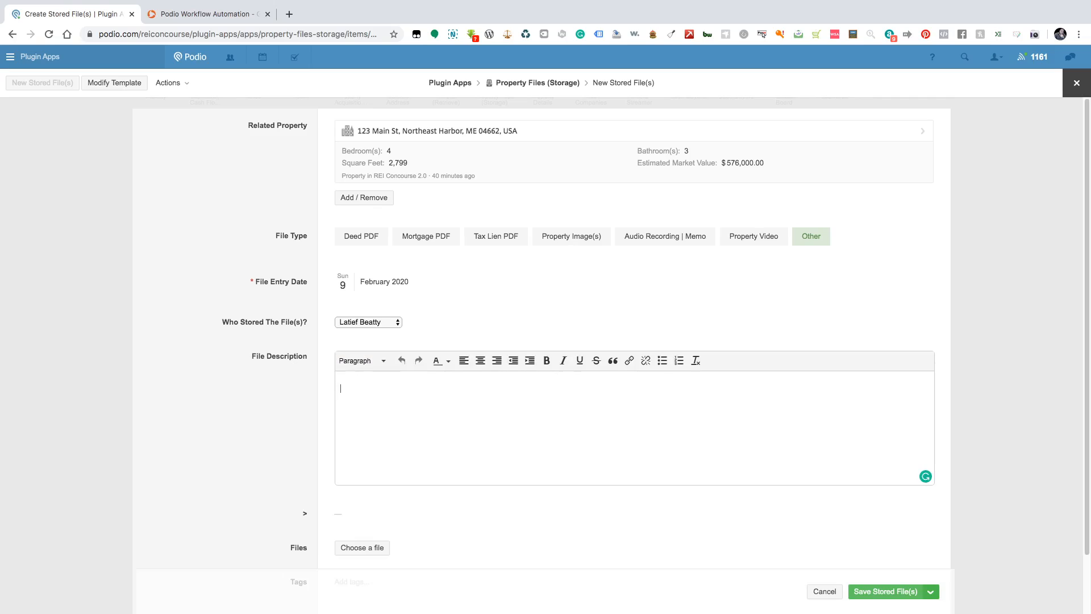
{"action": "type", "text": "Pics of me lol..."}
{"action": "key", "text": "Tab"}
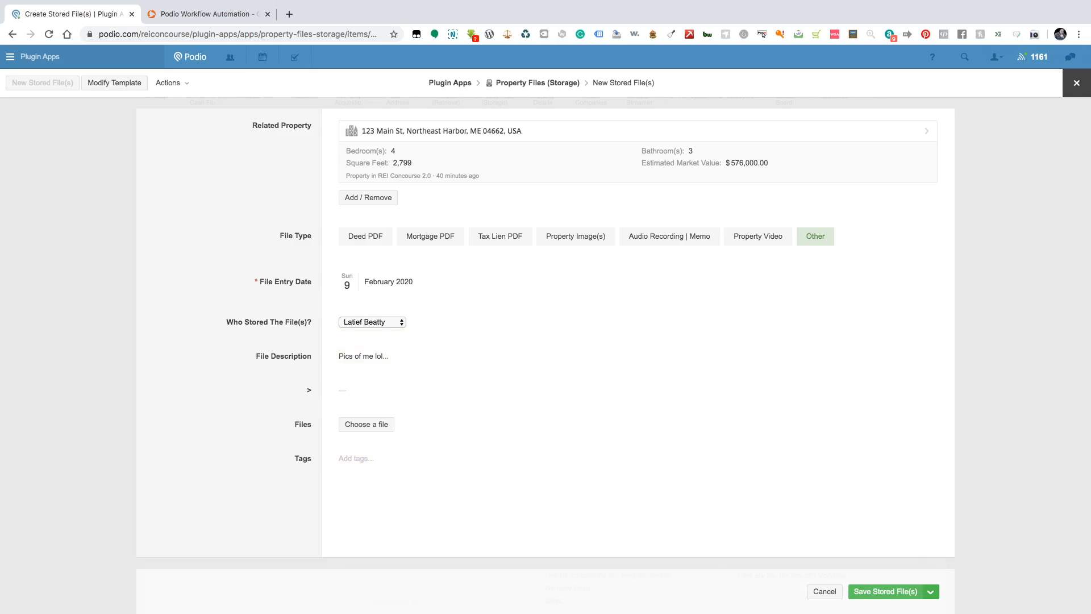
{"action": "left_click", "coordinate": [885, 590]}
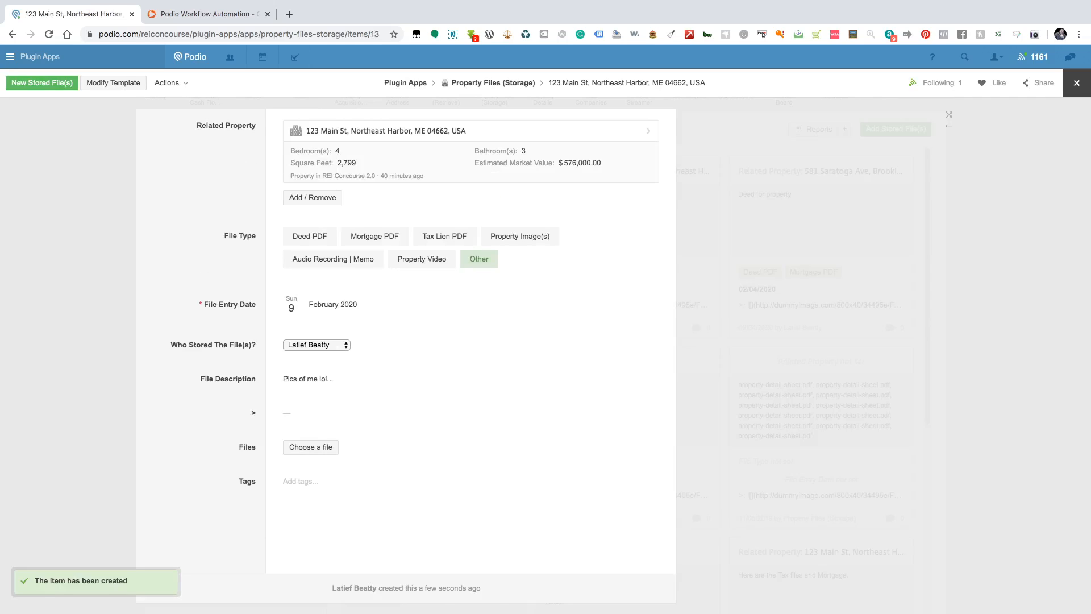
- Attach lb1.jpg, lb2.jpg and lb3.jpg from the computer to the stored file record and close it
{"action": "left_click", "coordinate": [311, 447]}
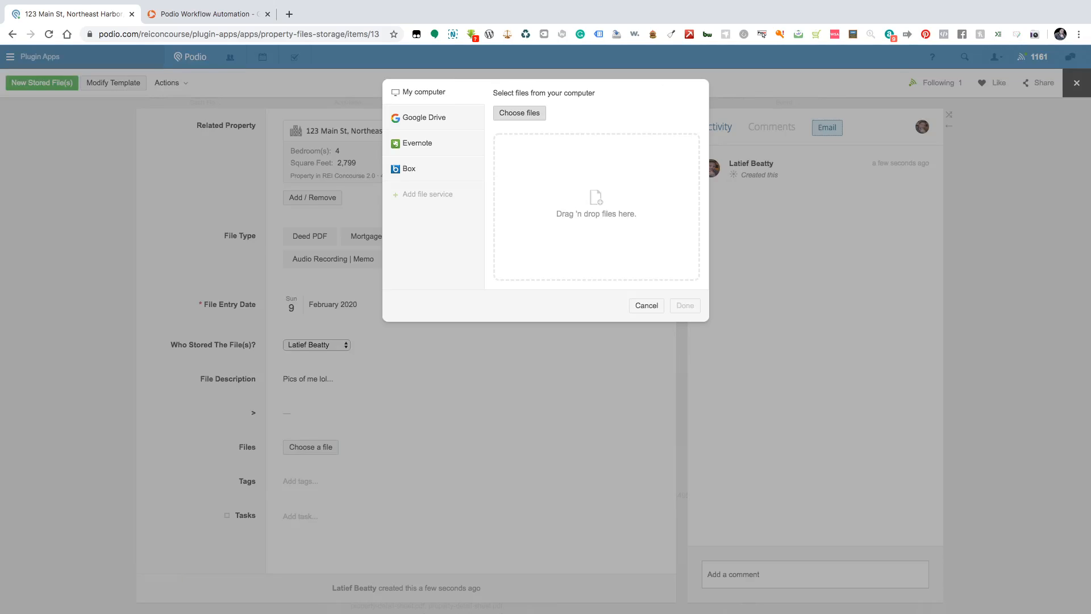
{"action": "left_click", "coordinate": [519, 113]}
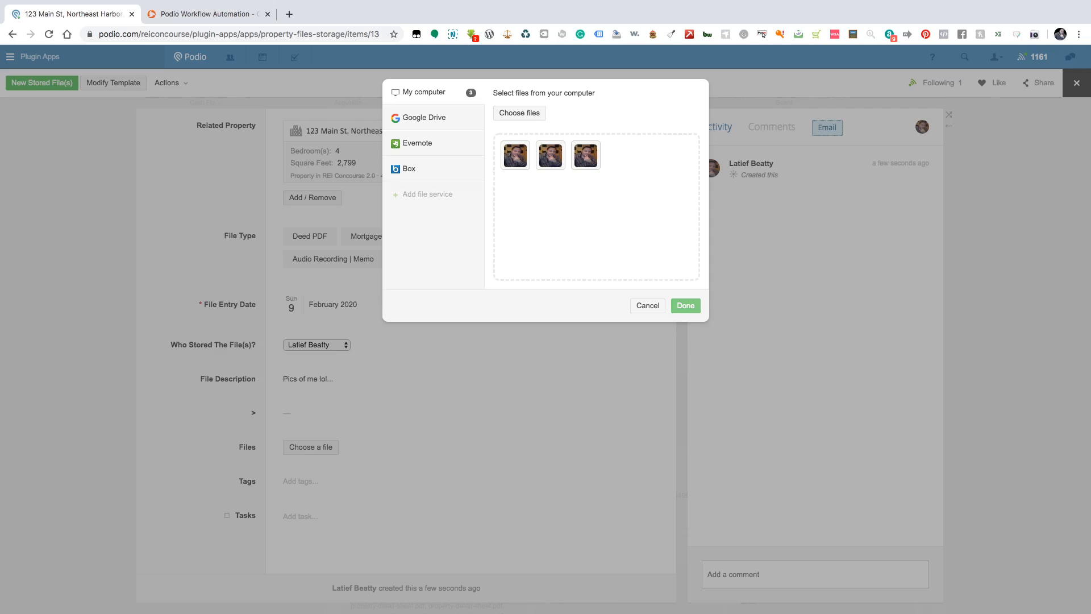
{"action": "left_click", "coordinate": [685, 305]}
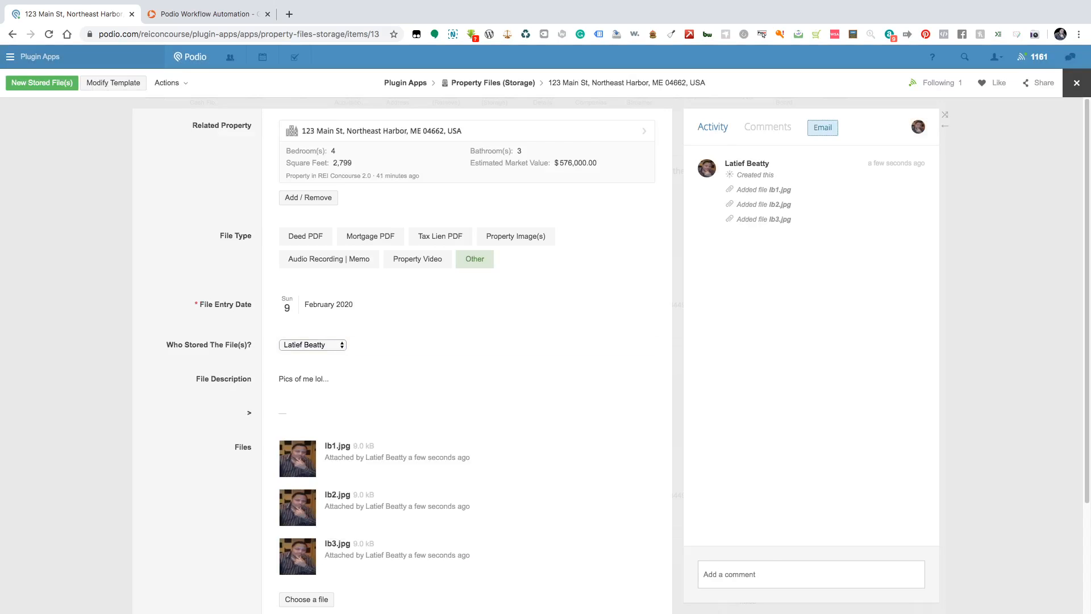
{"action": "scroll", "coordinate": [402, 353], "scroll_direction": "down", "scroll_amount": 1}
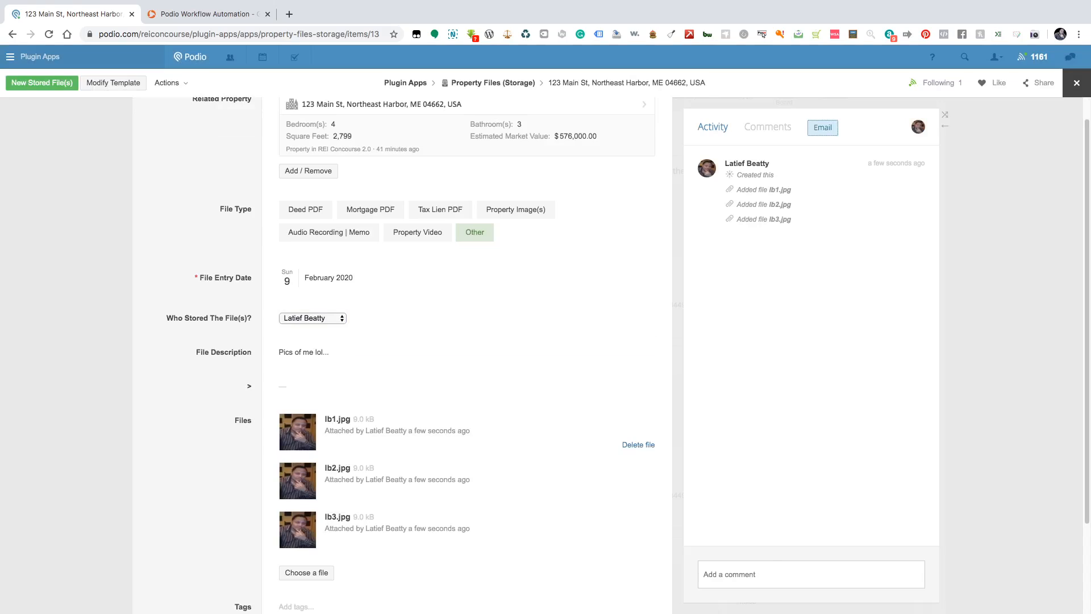
{"action": "scroll", "coordinate": [466, 352], "scroll_direction": "down", "scroll_amount": 1}
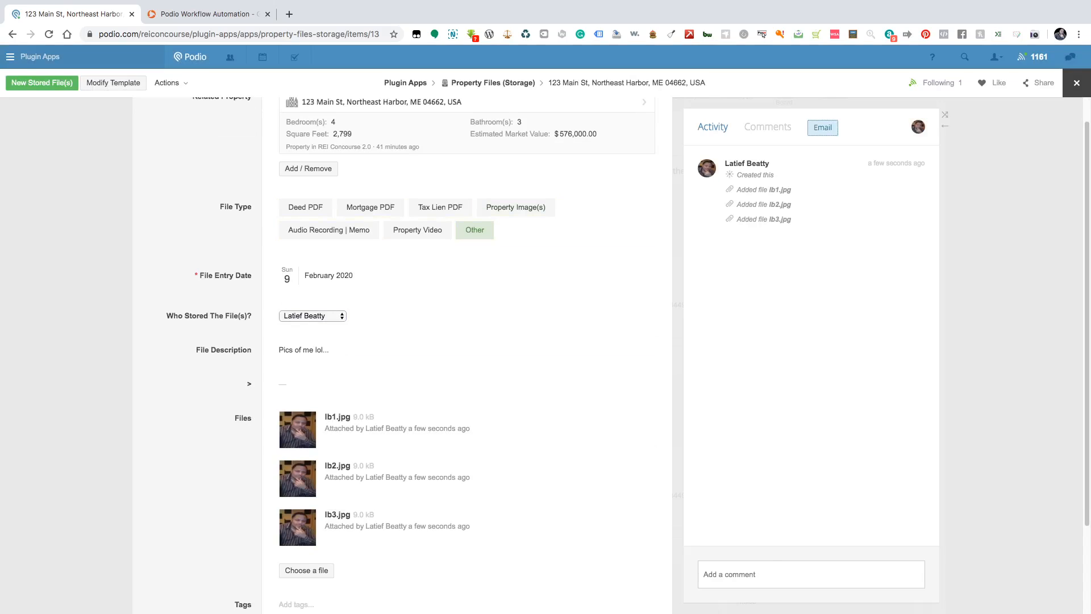
{"action": "left_click", "coordinate": [417, 229]}
{"action": "left_click", "coordinate": [417, 229]}
{"action": "left_click", "coordinate": [1076, 83]}
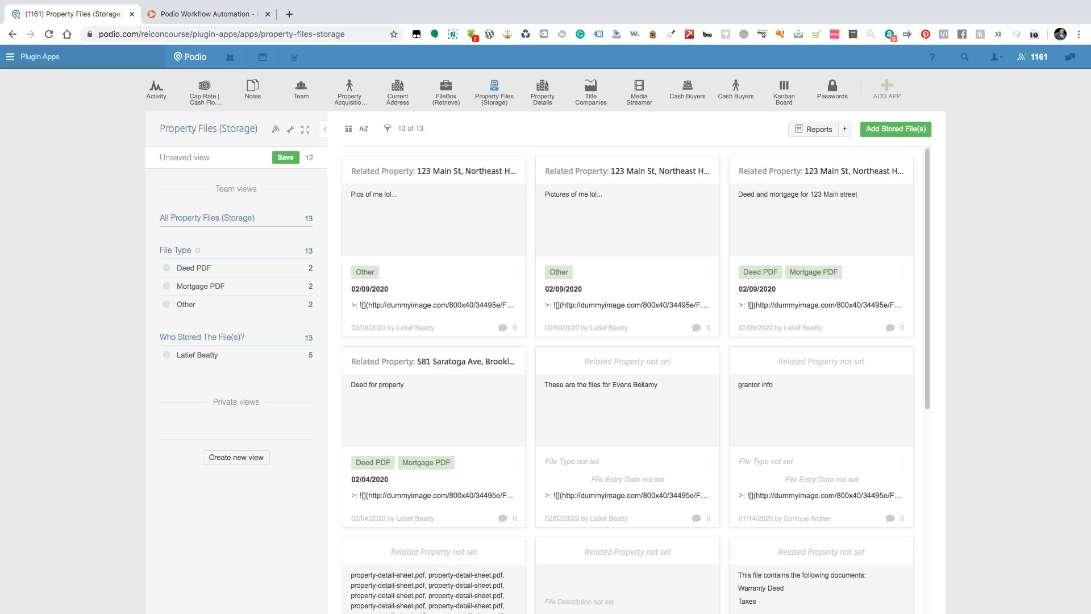
- Switch to the REI Concourse 2.0 workspace and start a new Due Diligence record for the first listed property
{"action": "left_click", "coordinate": [40, 56]}
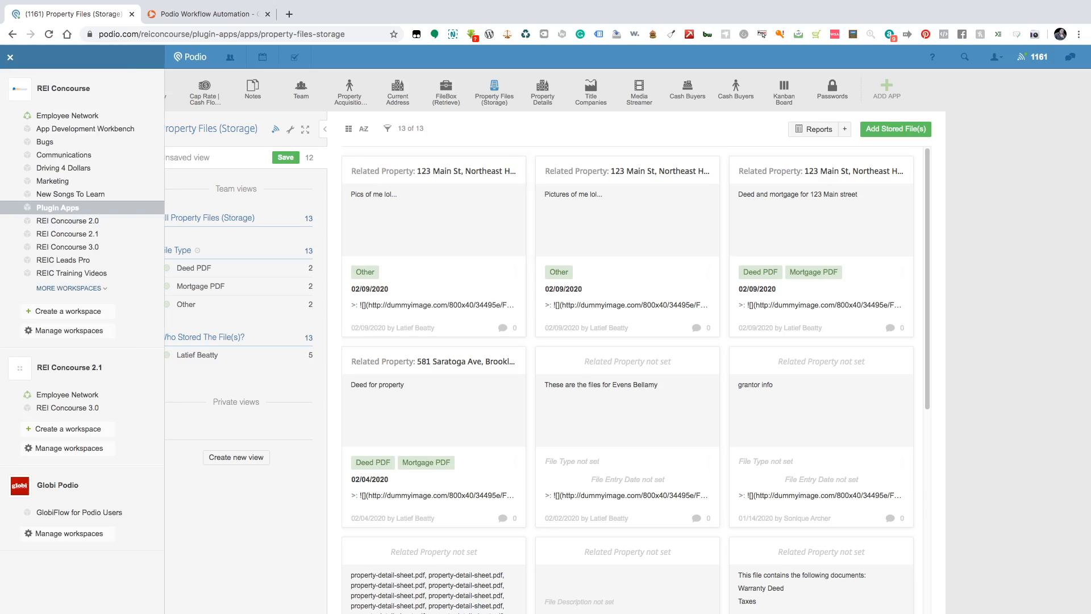
{"action": "left_click", "coordinate": [67, 221]}
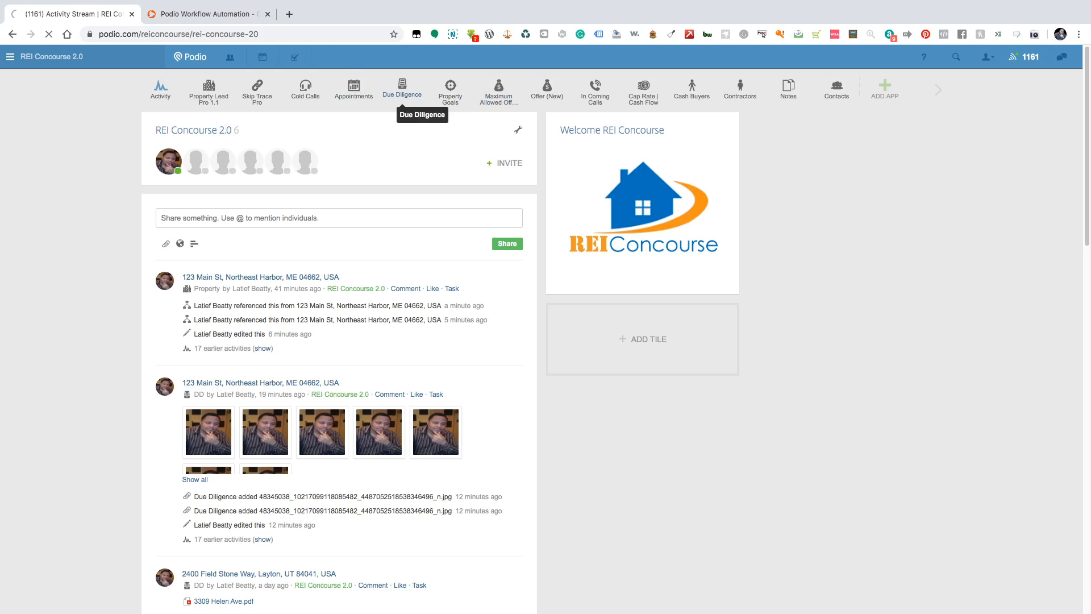
{"action": "left_click", "coordinate": [401, 90]}
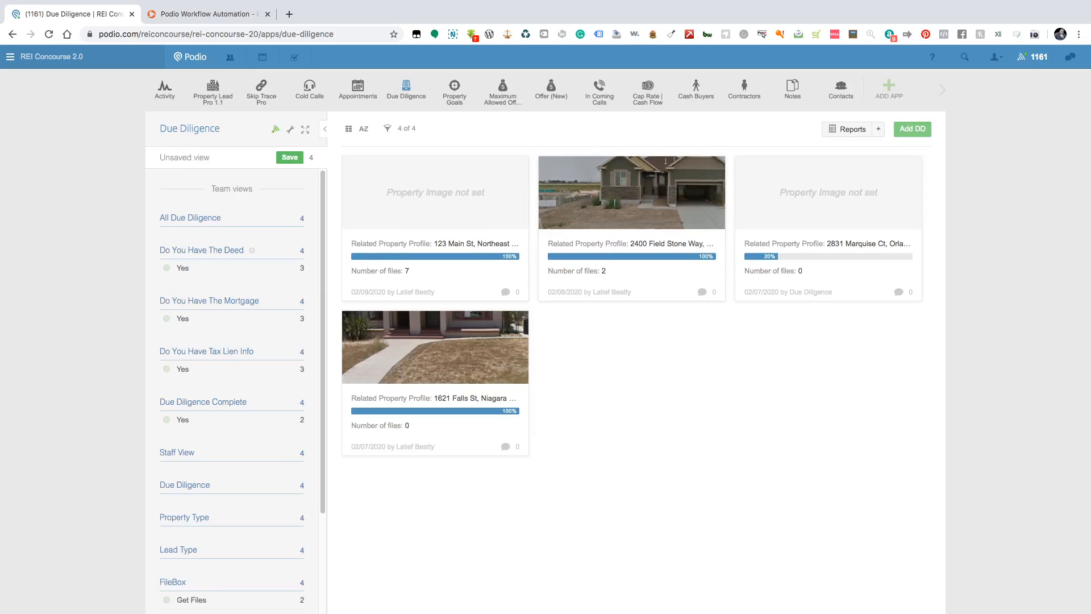
{"action": "left_click", "coordinate": [912, 129]}
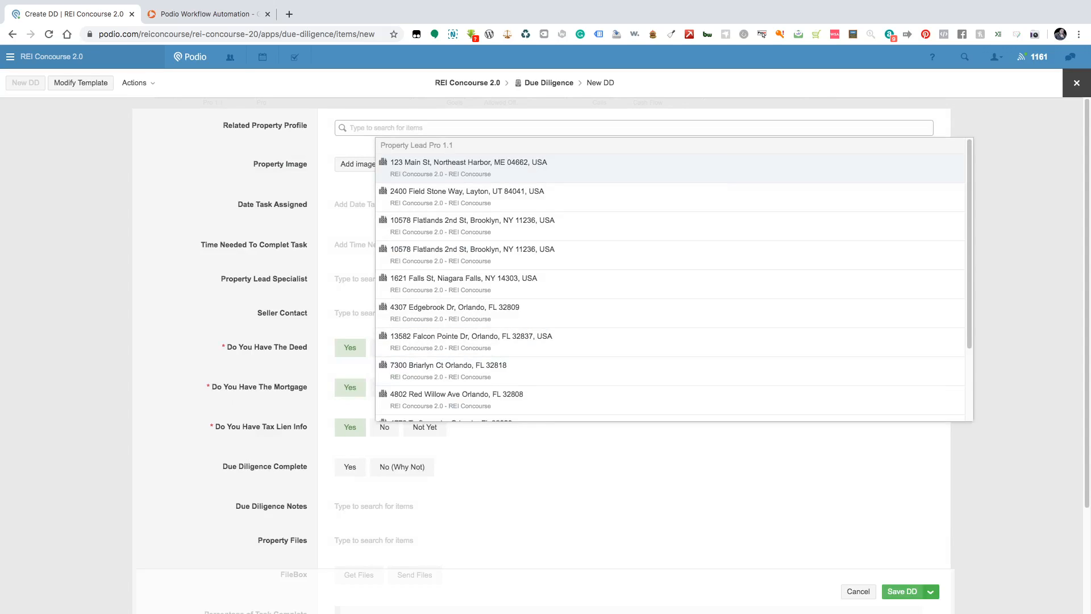
{"action": "left_click", "coordinate": [468, 165]}
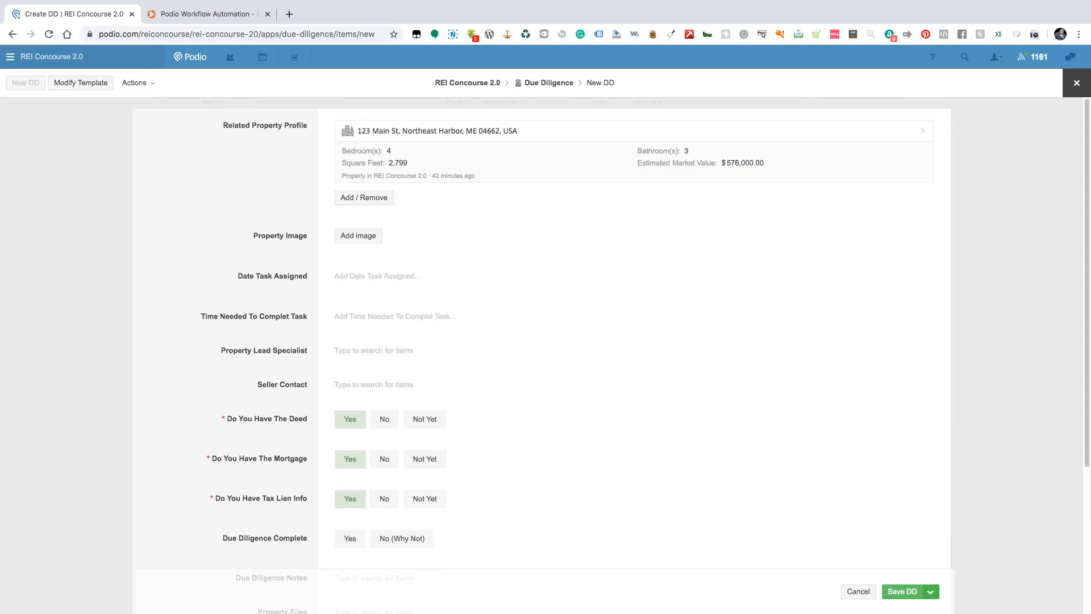
- Set Date Task Assigned to February 9, 2020 and the time needed to complete the task to 30 days
{"action": "left_click", "coordinate": [378, 276]}
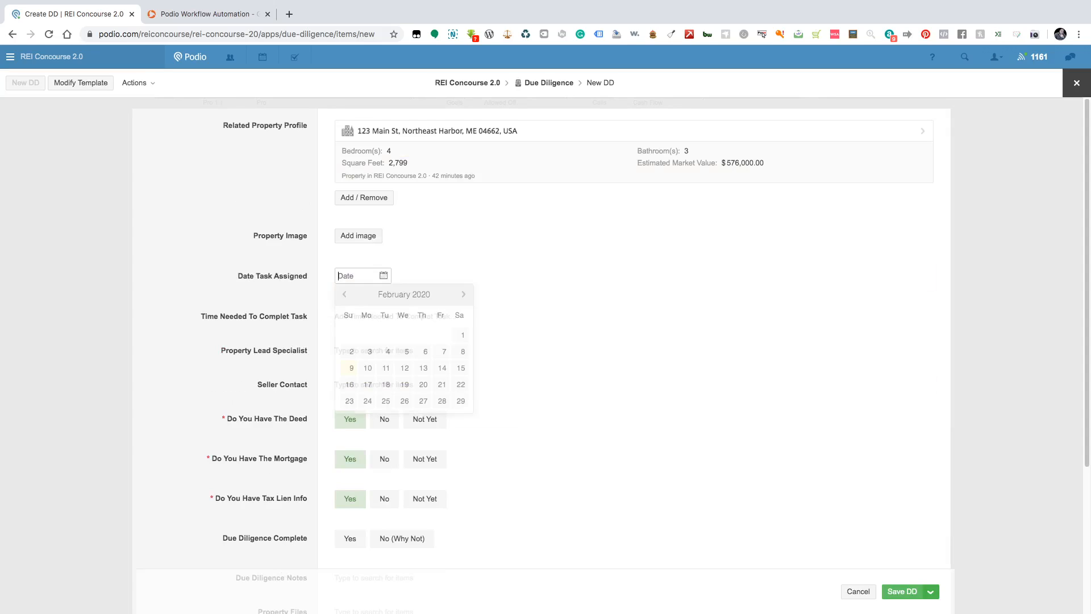
{"action": "left_click", "coordinate": [349, 368]}
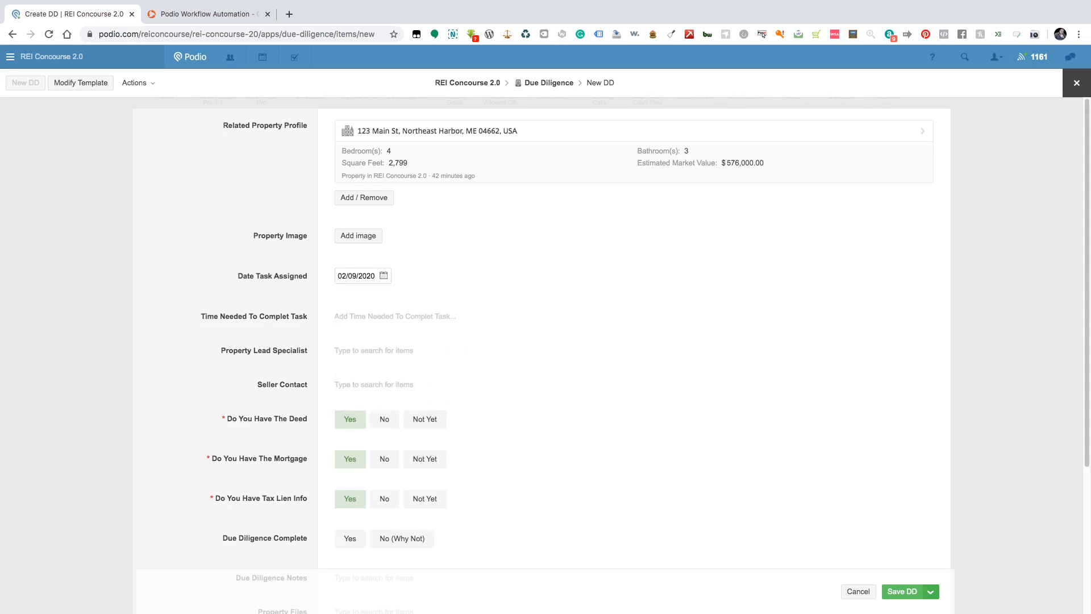
{"action": "left_click", "coordinate": [370, 317]}
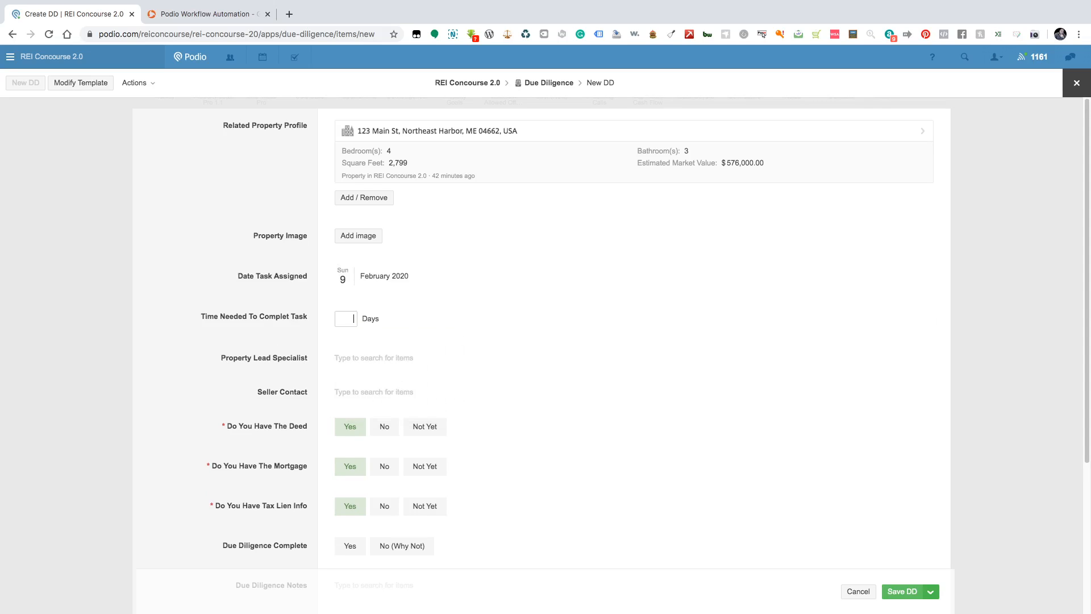
{"action": "type", "text": "30"}
{"action": "key", "text": "Tab"}
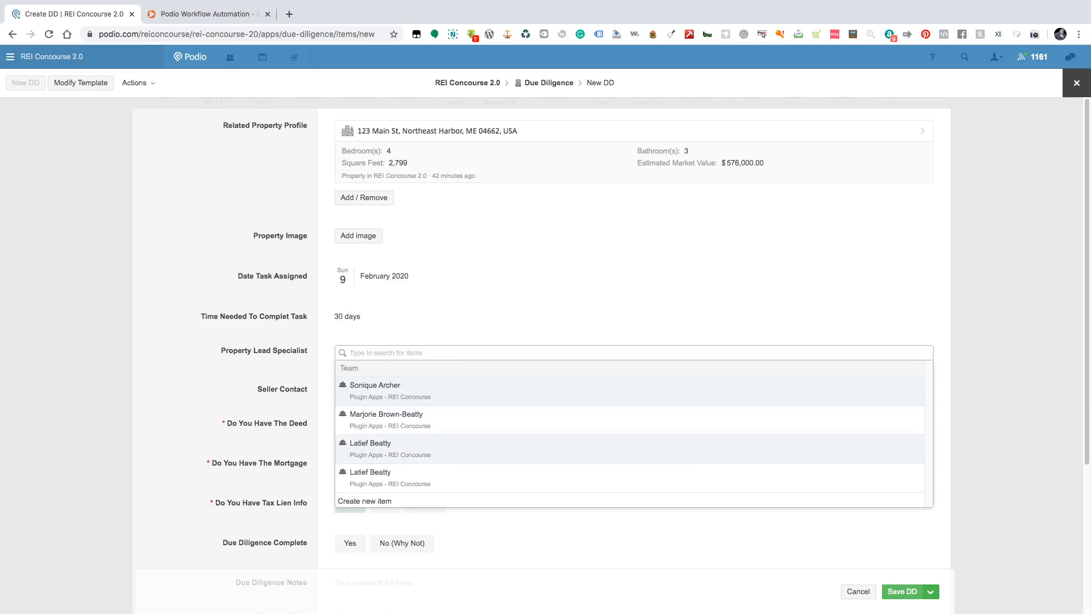
- Assign the first of the two identically named team members as Property Lead Specialist, leaving Seller Contact empty
{"action": "left_click", "coordinate": [375, 448]}
{"action": "key", "text": "Escape"}
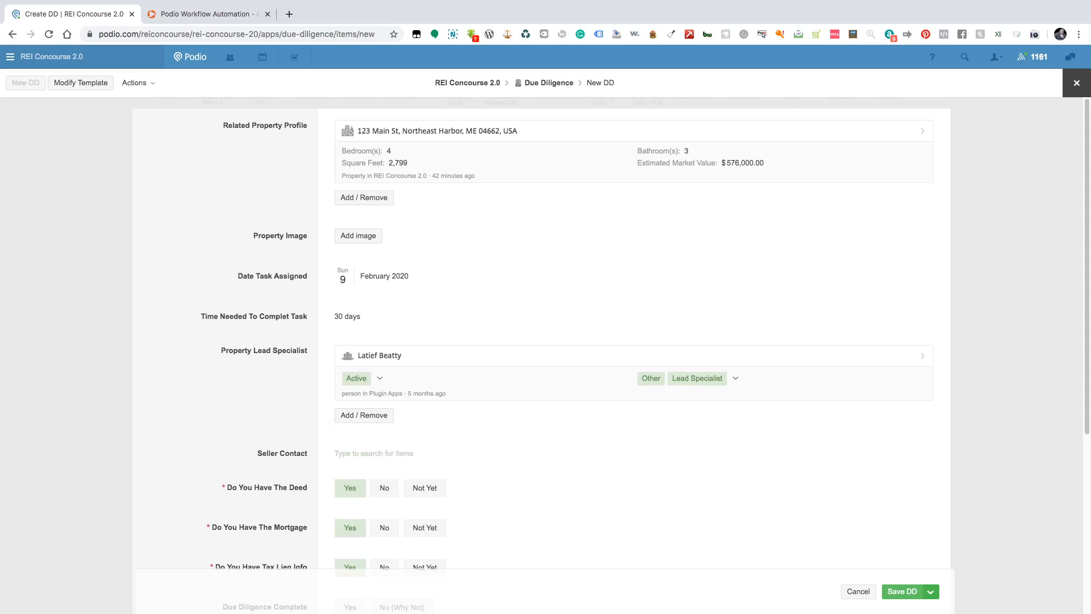
{"action": "left_click", "coordinate": [375, 453]}
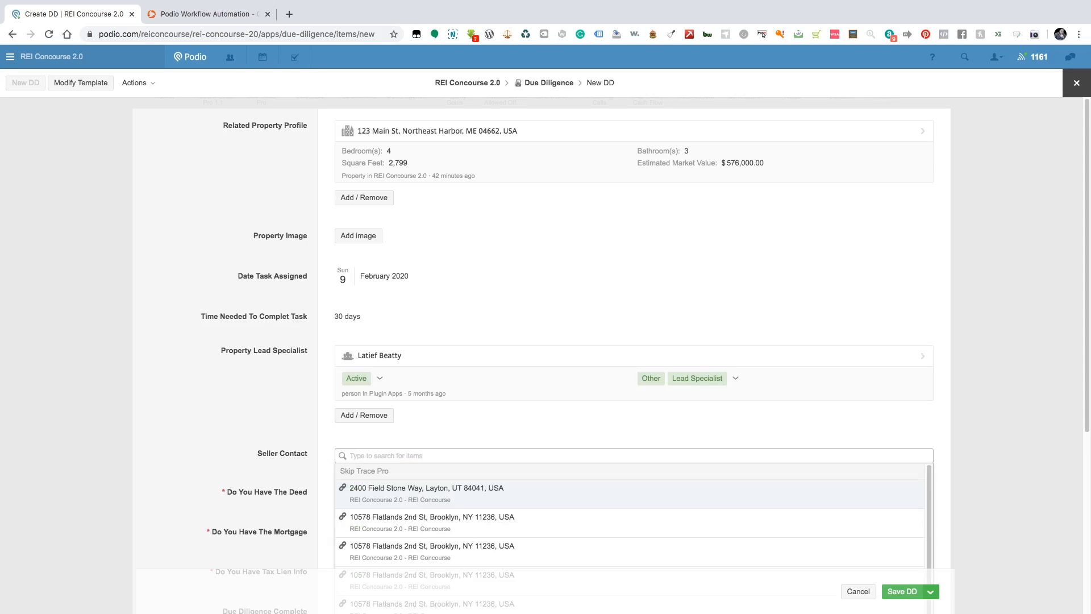
{"action": "key", "text": "Escape"}
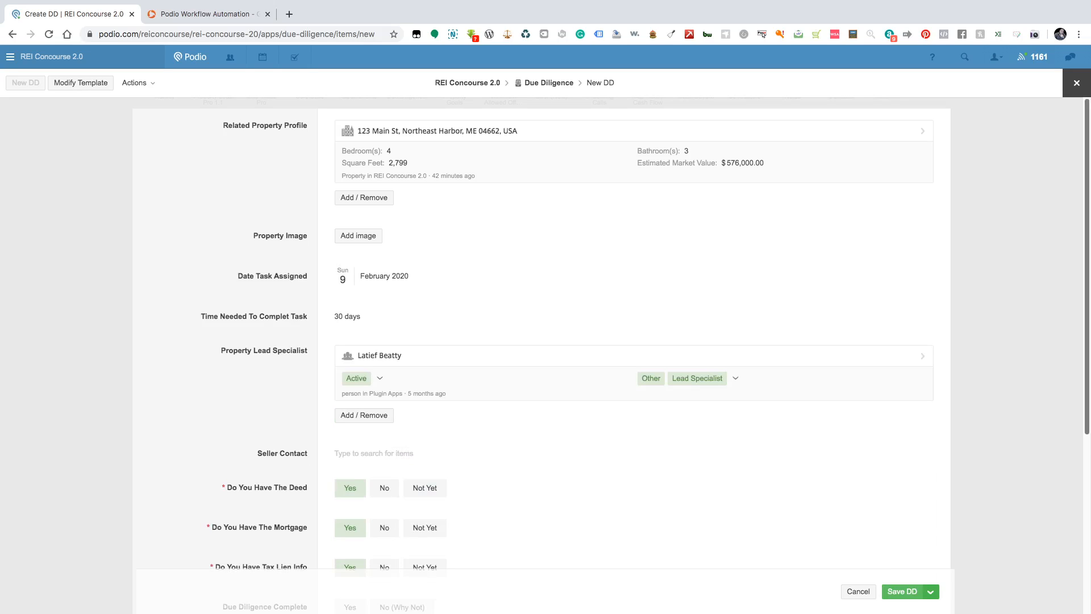
- Answer No for having the deed, the mortgage and the tax lien info, and save the due diligence record
{"action": "scroll", "coordinate": [625, 341], "scroll_direction": "down", "scroll_amount": 5}
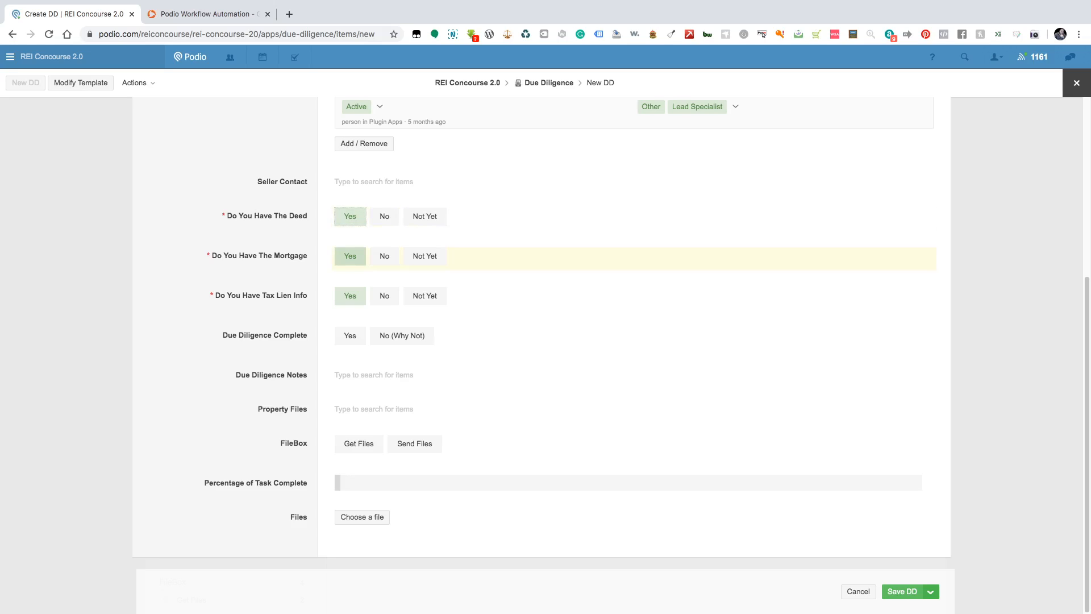
{"action": "left_click", "coordinate": [385, 217]}
{"action": "left_click", "coordinate": [384, 256]}
{"action": "left_click", "coordinate": [385, 296]}
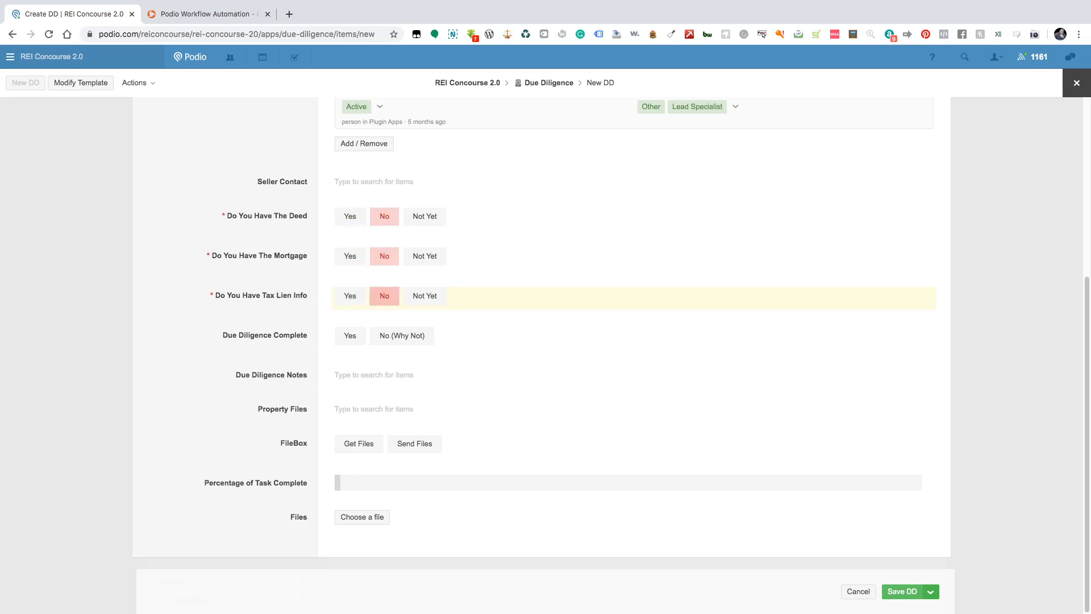
{"action": "left_click", "coordinate": [902, 592]}
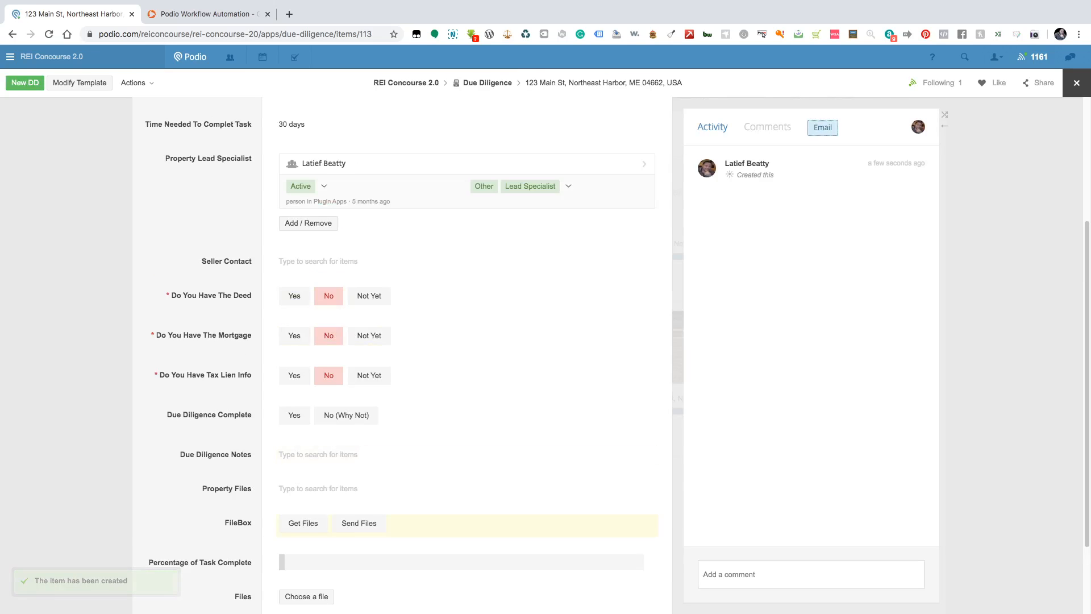
- Link the first suggested Property Files (Storage) item to the Property Files field of the new due diligence record
{"action": "scroll", "coordinate": [467, 457], "scroll_direction": "up", "scroll_amount": 1}
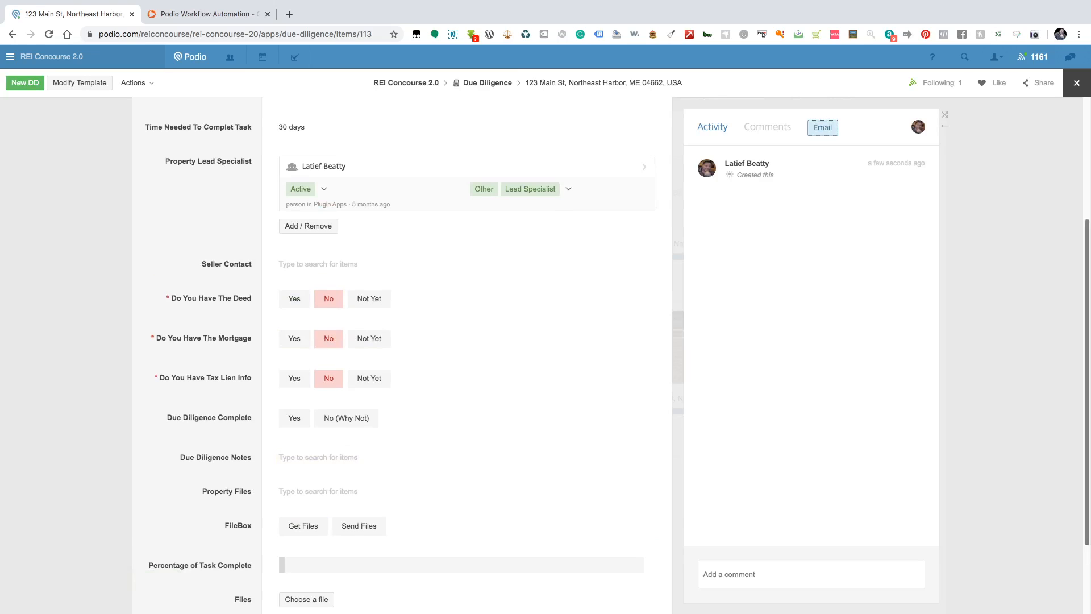
{"action": "scroll", "coordinate": [467, 352], "scroll_direction": "down", "scroll_amount": 3}
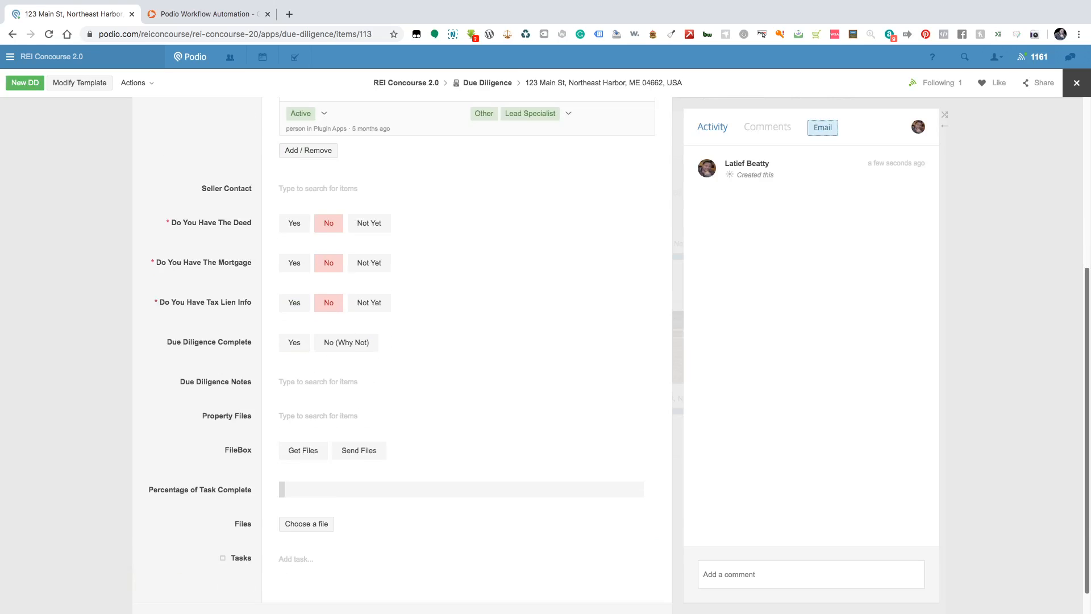
{"action": "left_click", "coordinate": [319, 398]}
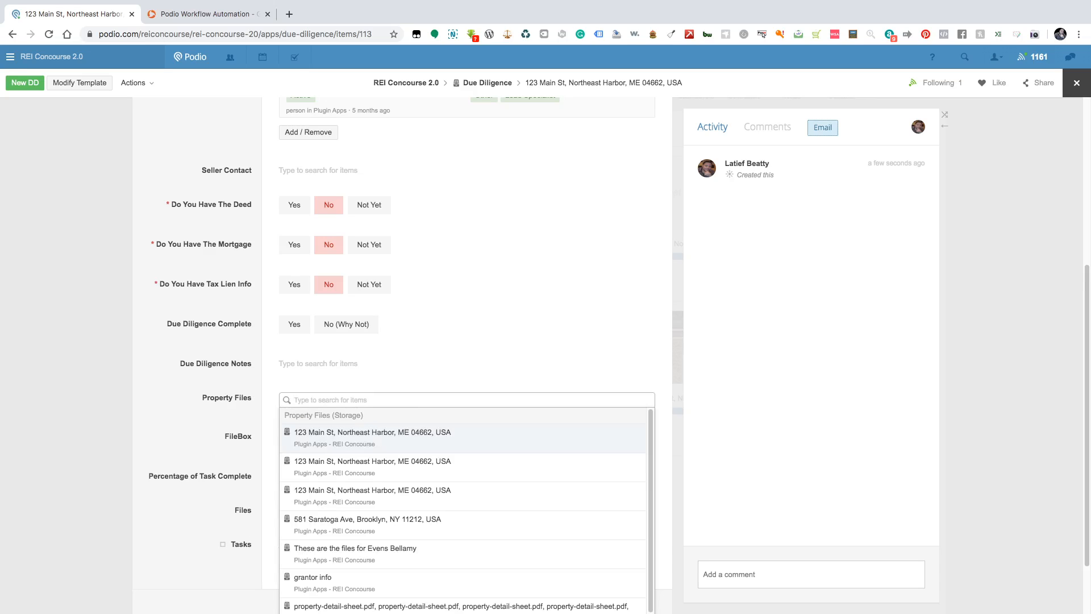
{"action": "key", "text": "Return"}
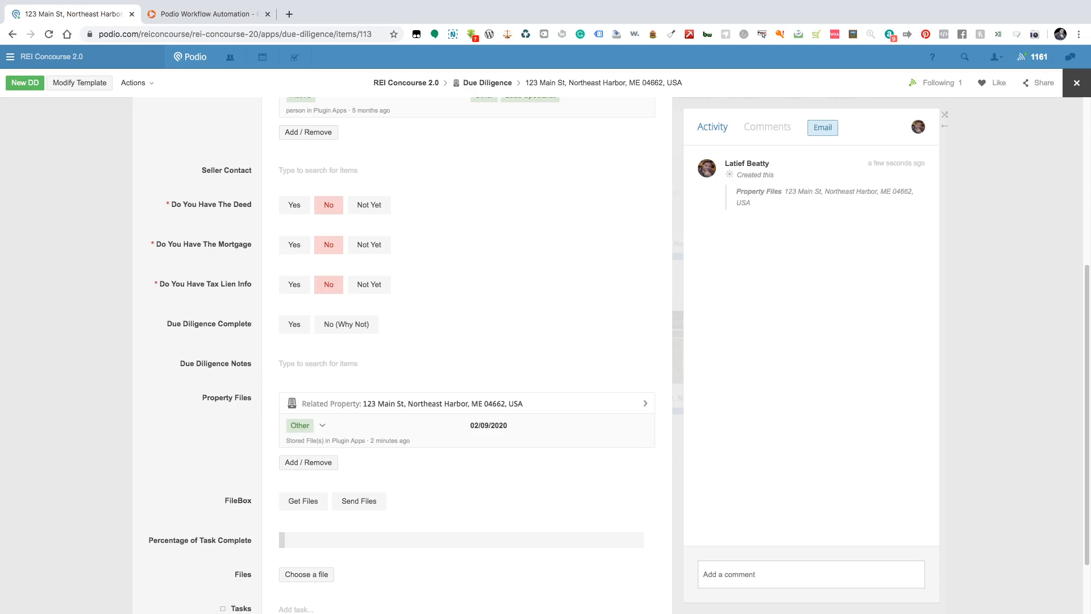
- Add Number of files and Last edited by to the reference layout of the Property Files (Storage) app and save the layout
{"action": "left_click", "coordinate": [443, 403]}
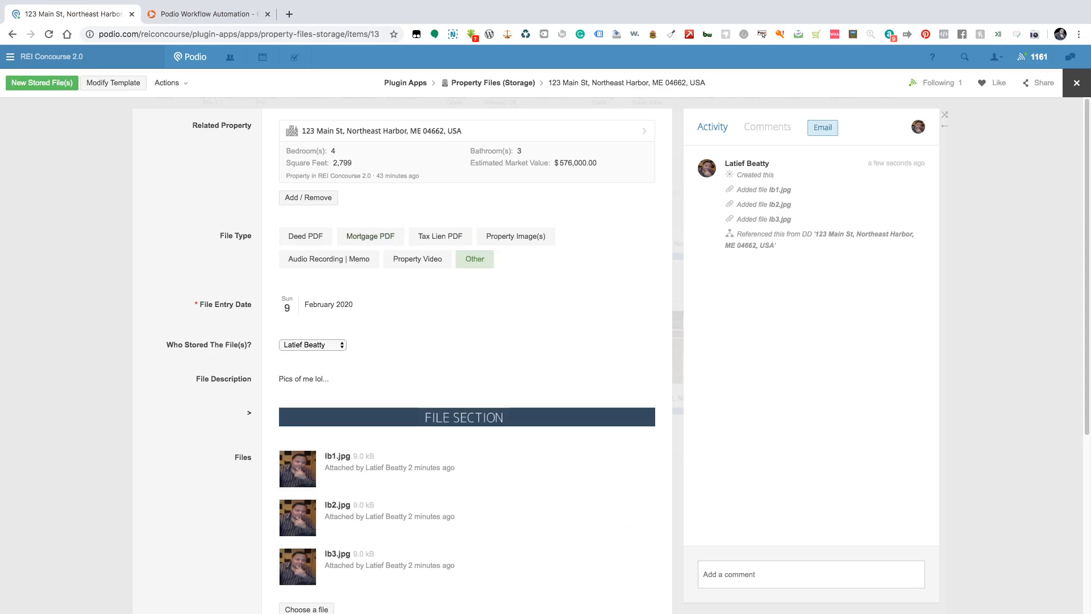
{"action": "left_click", "coordinate": [493, 83]}
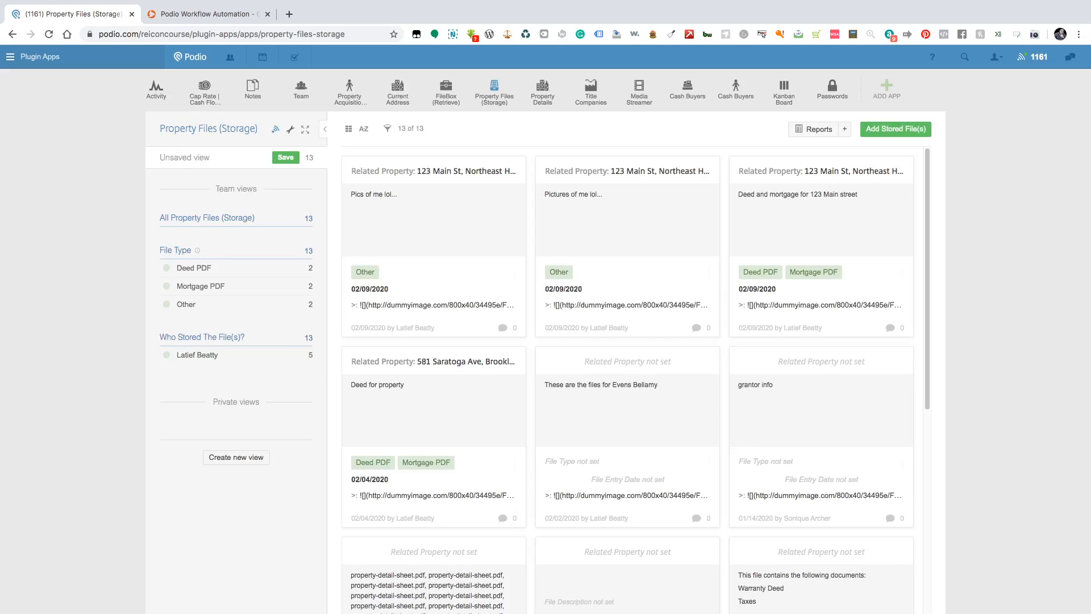
{"action": "left_click", "coordinate": [290, 129]}
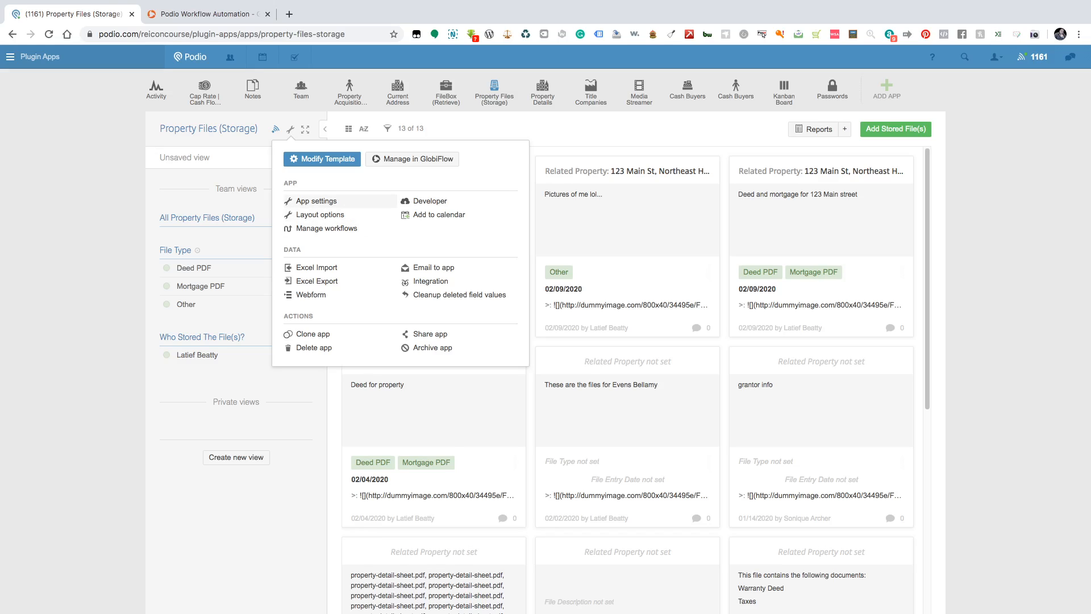
{"action": "left_click", "coordinate": [320, 215]}
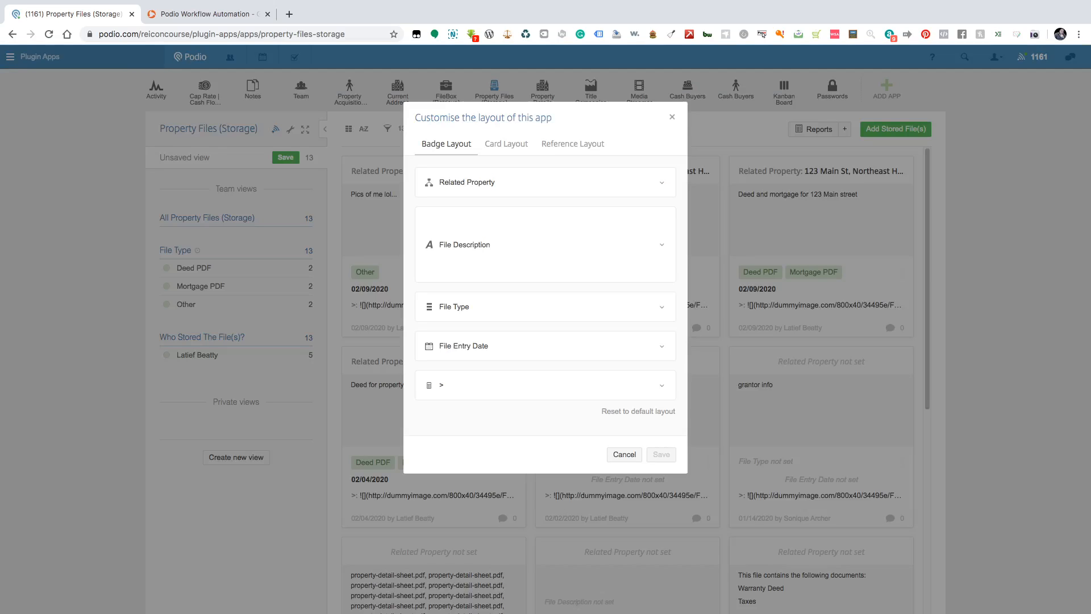
{"action": "left_click", "coordinate": [572, 144]}
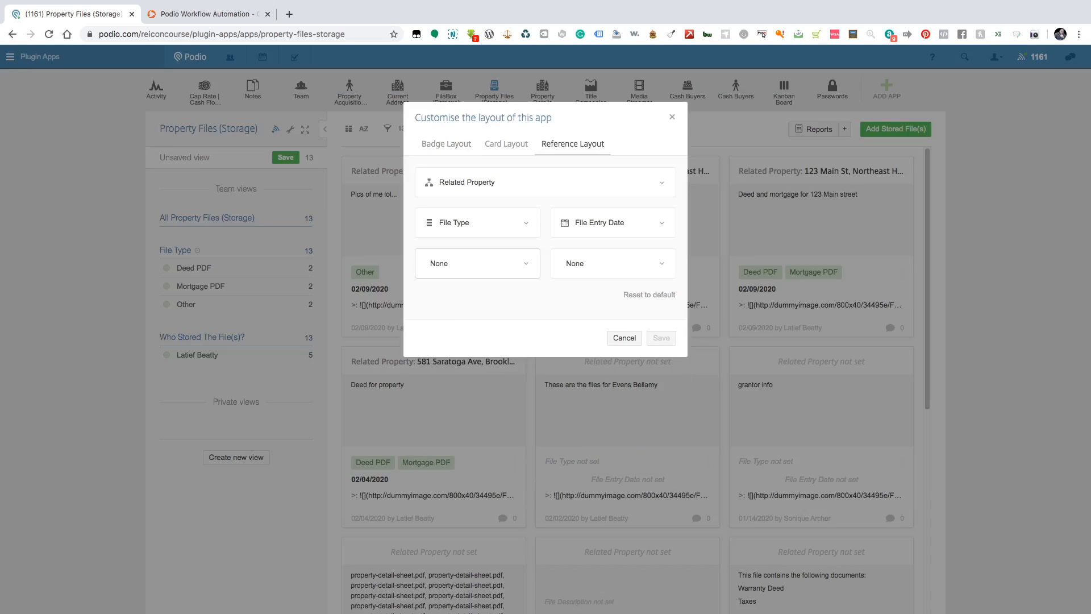
{"action": "left_click", "coordinate": [477, 263]}
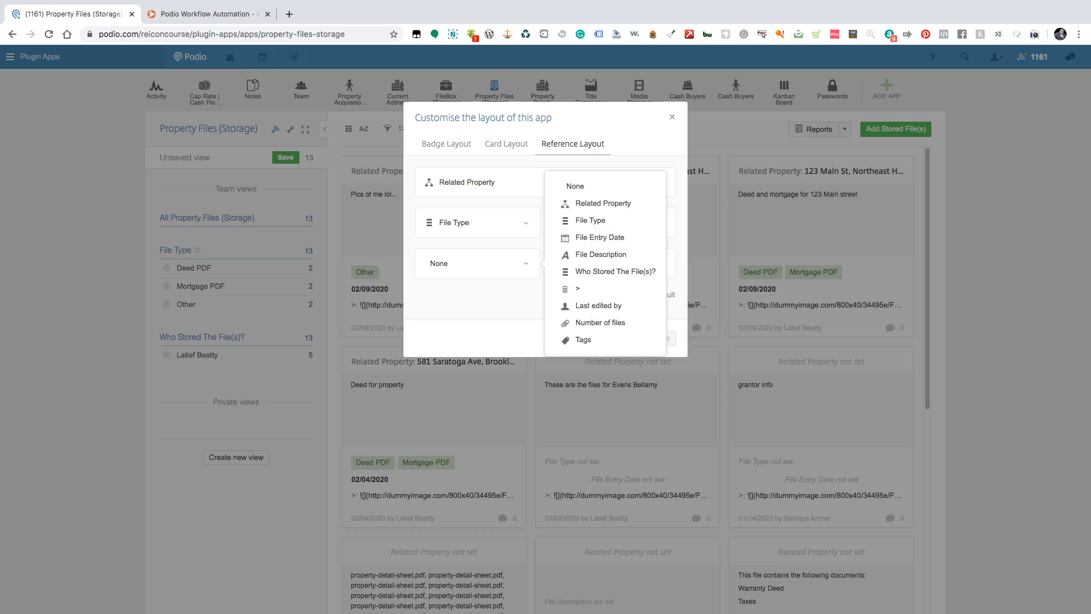
{"action": "left_click", "coordinate": [600, 322]}
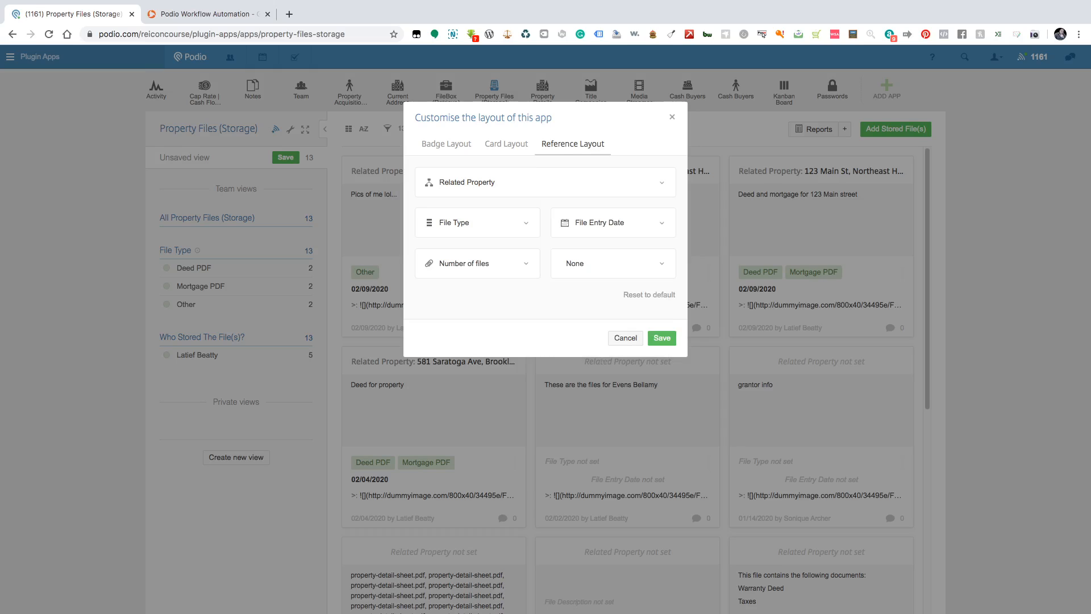
{"action": "left_click", "coordinate": [613, 263]}
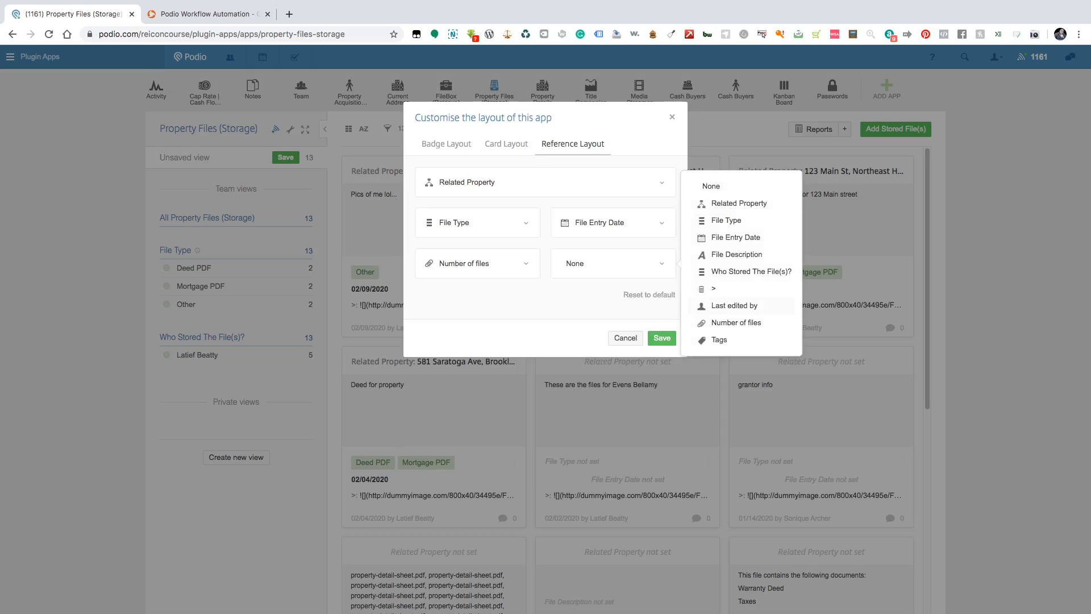
{"action": "left_click", "coordinate": [734, 305]}
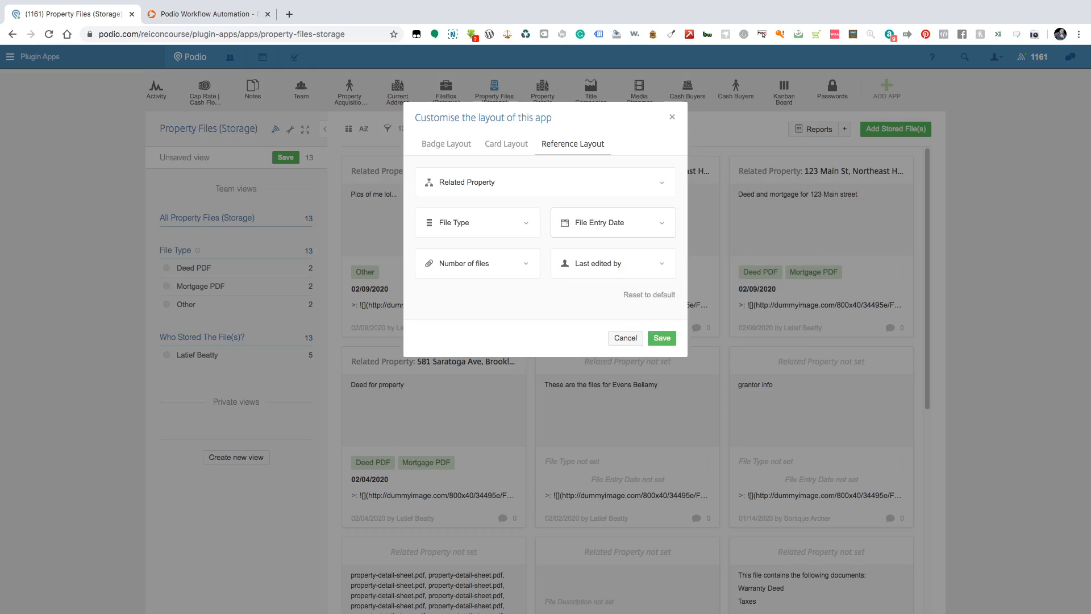
{"action": "left_click", "coordinate": [662, 338]}
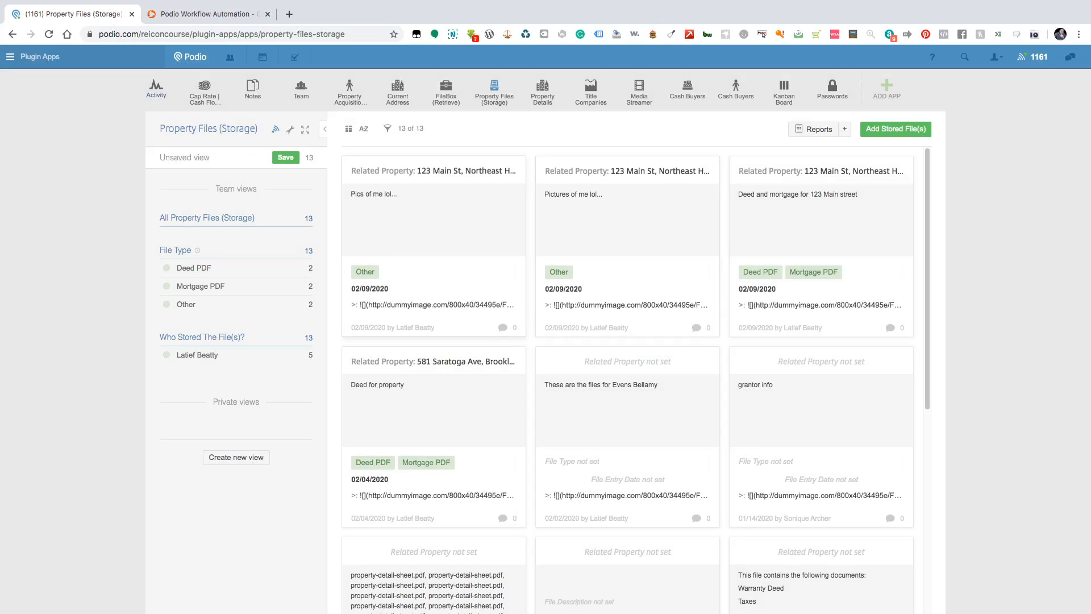
- Return to the Due Diligence app in the REI Concourse 2.0 workspace and check the linked Property Files entry in the first record
{"action": "left_click", "coordinate": [82, 57]}
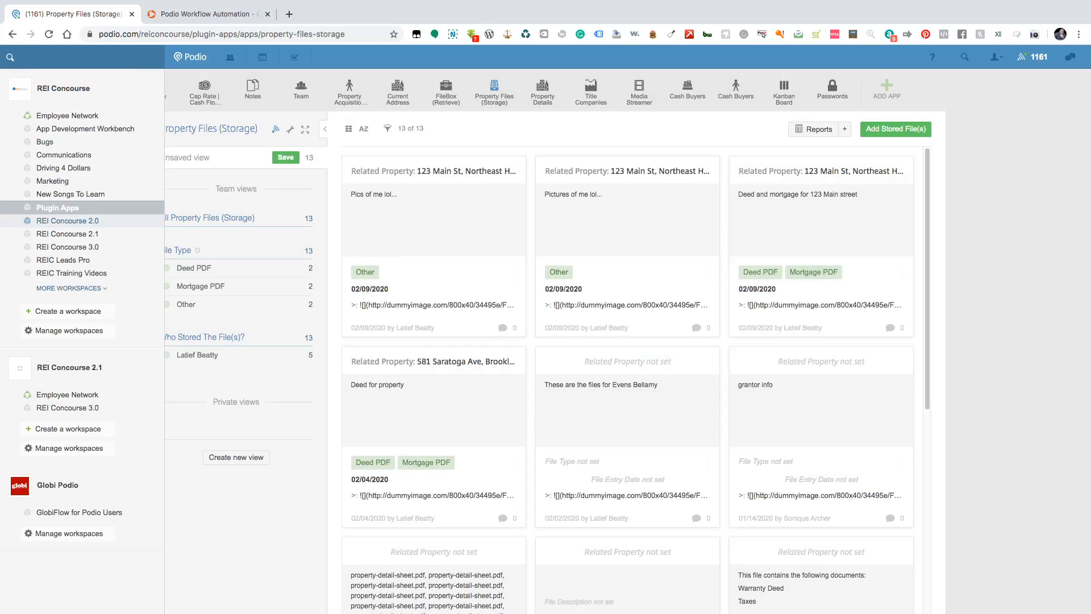
{"action": "left_click", "coordinate": [68, 221]}
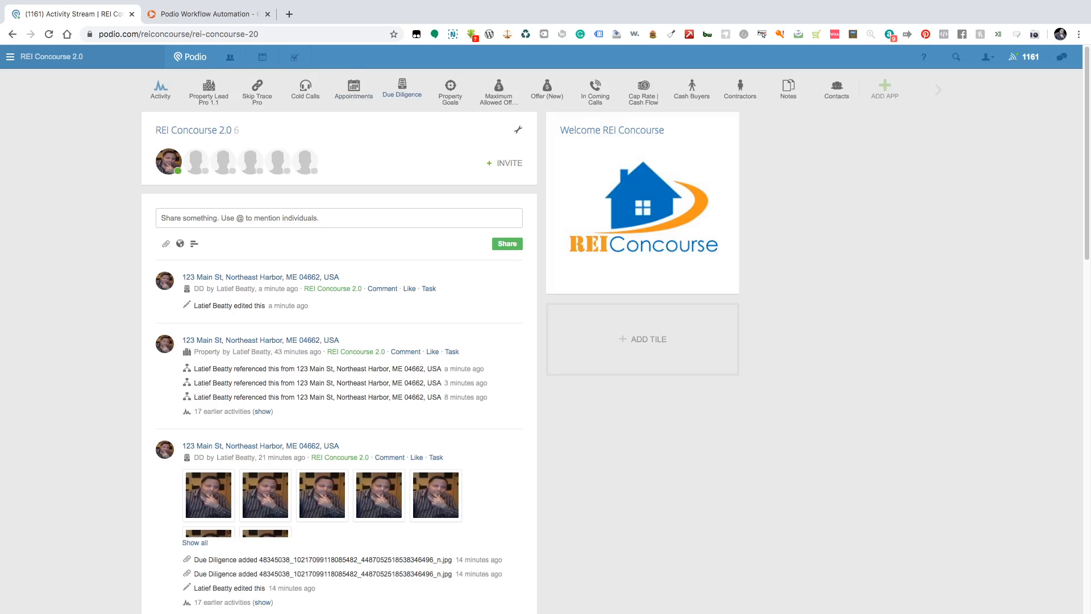
{"action": "left_click", "coordinate": [402, 88]}
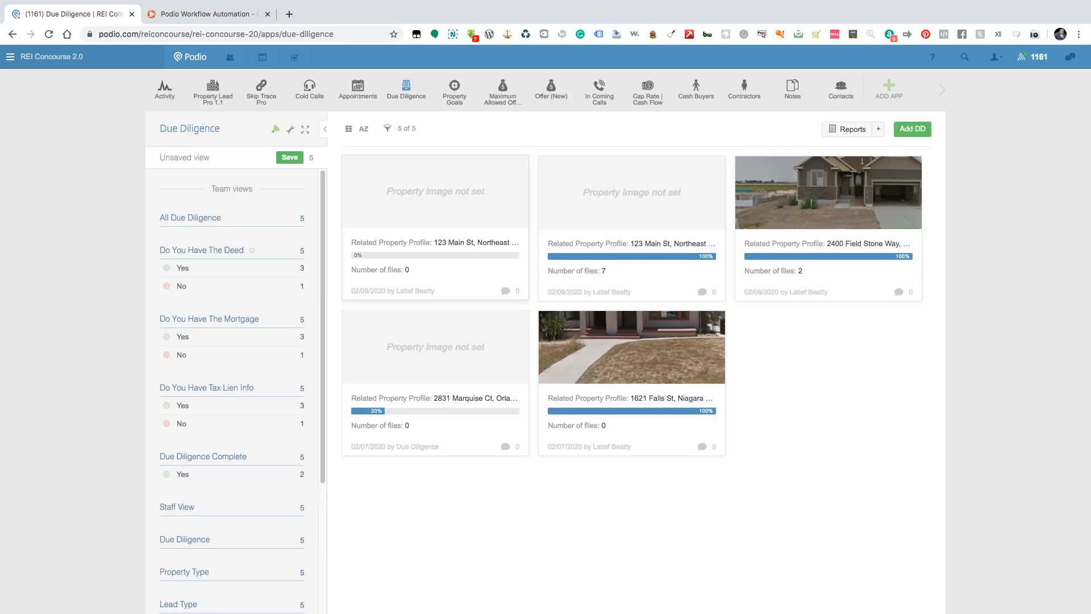
{"action": "left_click", "coordinate": [436, 227]}
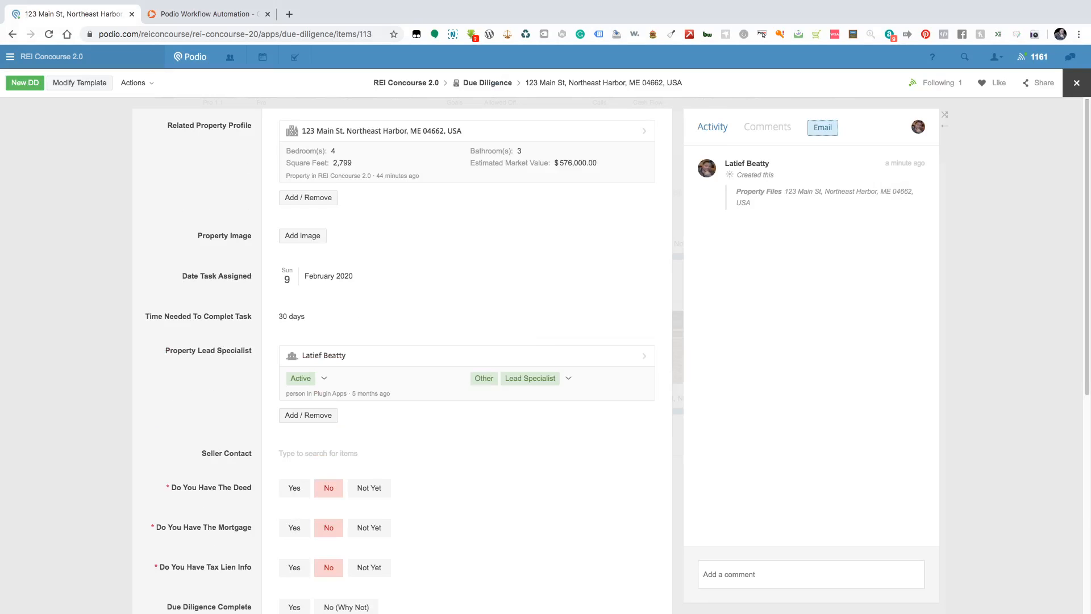
{"action": "scroll", "coordinate": [403, 341], "scroll_direction": "down", "scroll_amount": 7}
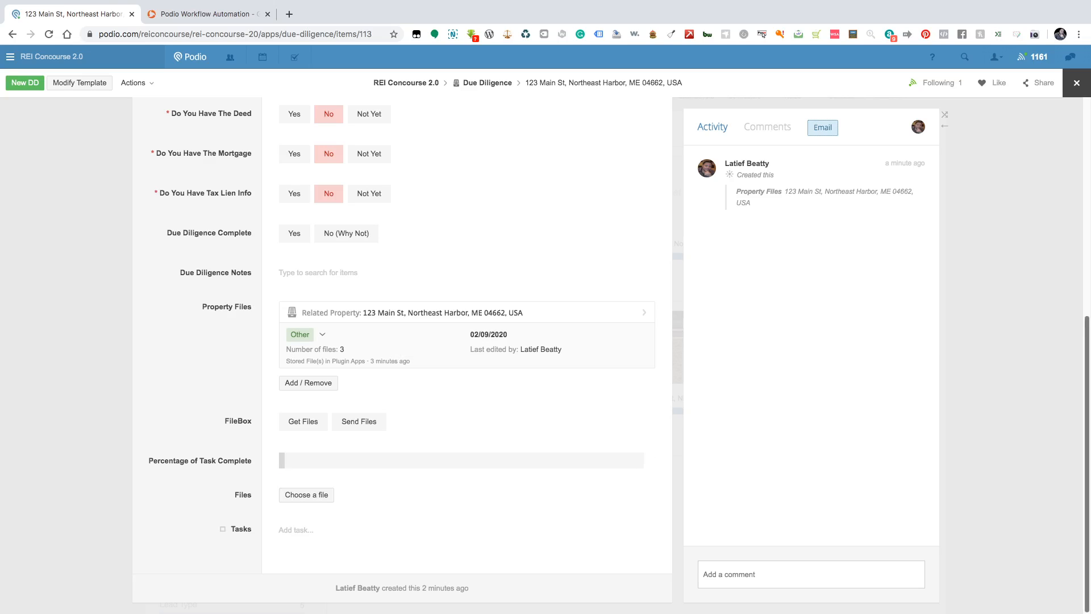
- Answer Yes for having the deed, the mortgage and the tax lien info, and set Due Diligence Complete to No (Why Not)
{"action": "scroll", "coordinate": [328, 375], "scroll_direction": "up", "scroll_amount": 5}
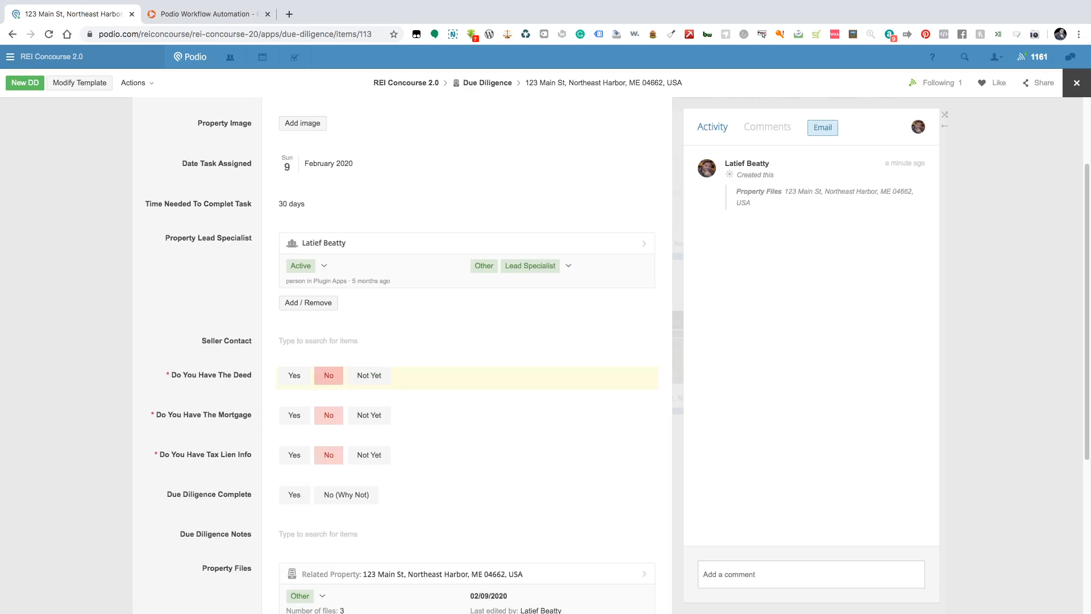
{"action": "left_click", "coordinate": [295, 376]}
{"action": "left_click", "coordinate": [294, 415]}
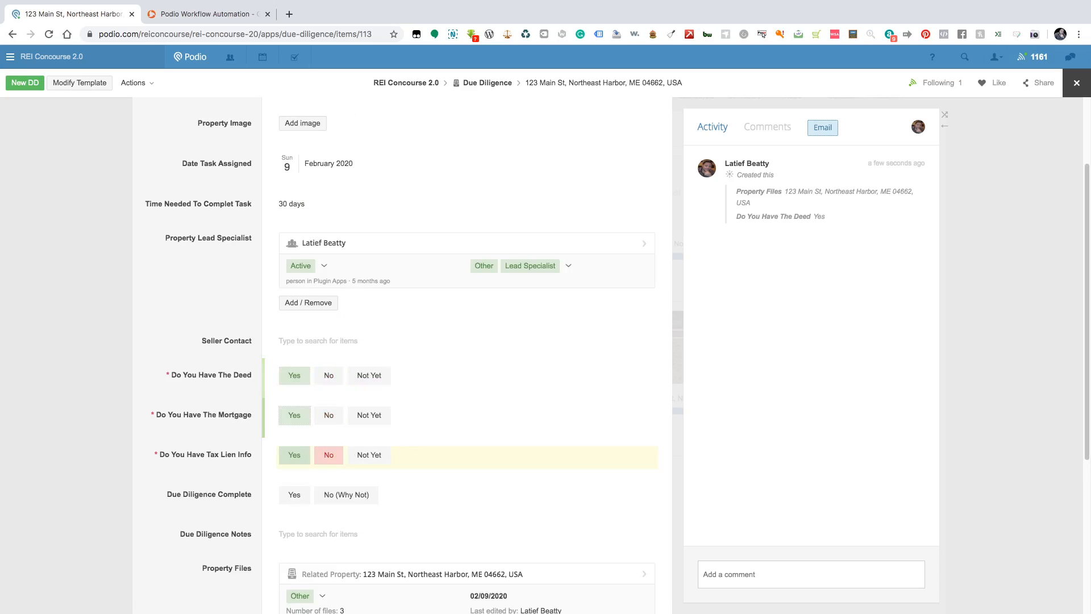
{"action": "left_click", "coordinate": [294, 455]}
{"action": "left_click", "coordinate": [346, 495]}
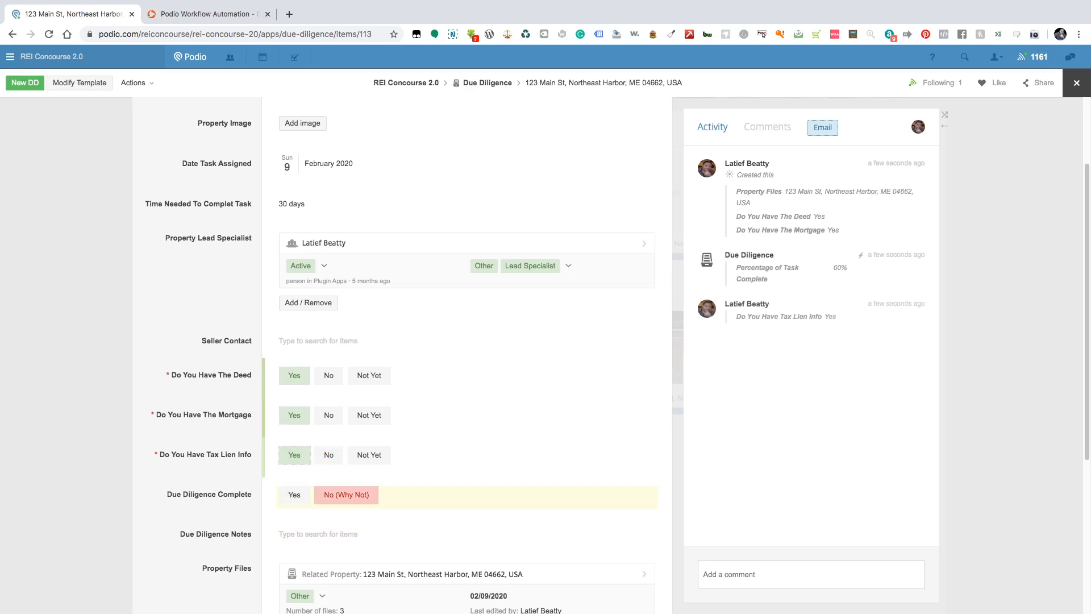
- Set FileBox to Get Files, reload the due diligence record and review its attached files
{"action": "scroll", "coordinate": [398, 352], "scroll_direction": "down", "scroll_amount": 4}
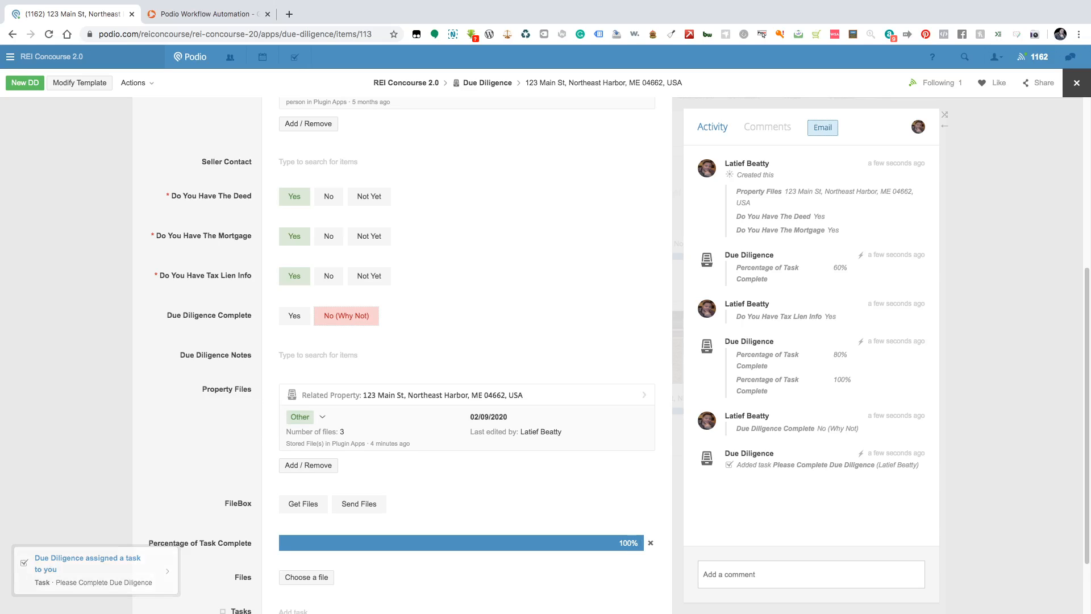
{"action": "left_click", "coordinate": [303, 504]}
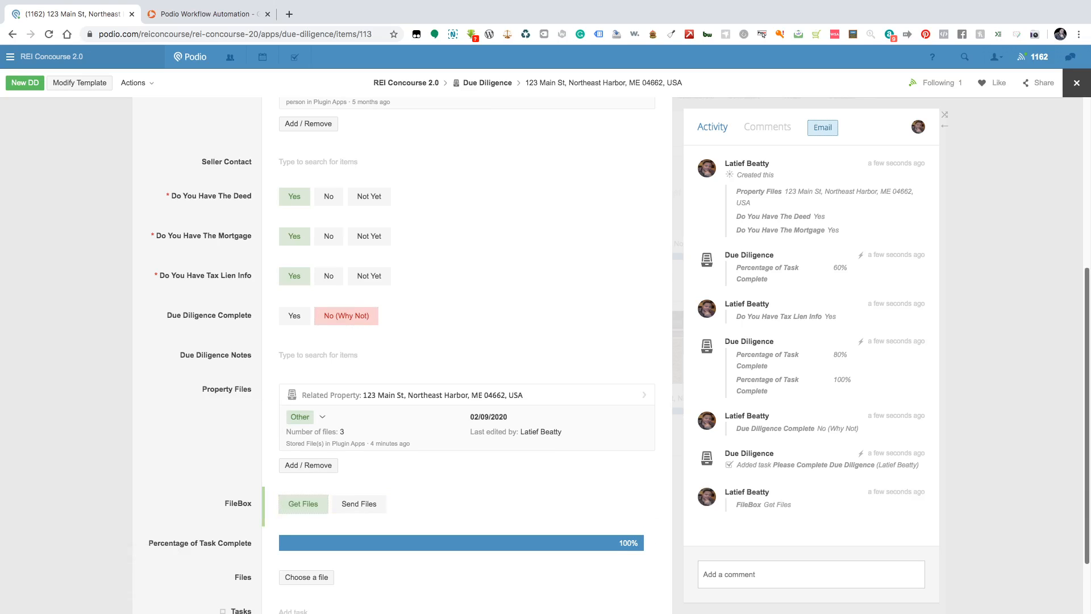
{"action": "scroll", "coordinate": [402, 355], "scroll_direction": "down", "scroll_amount": 2}
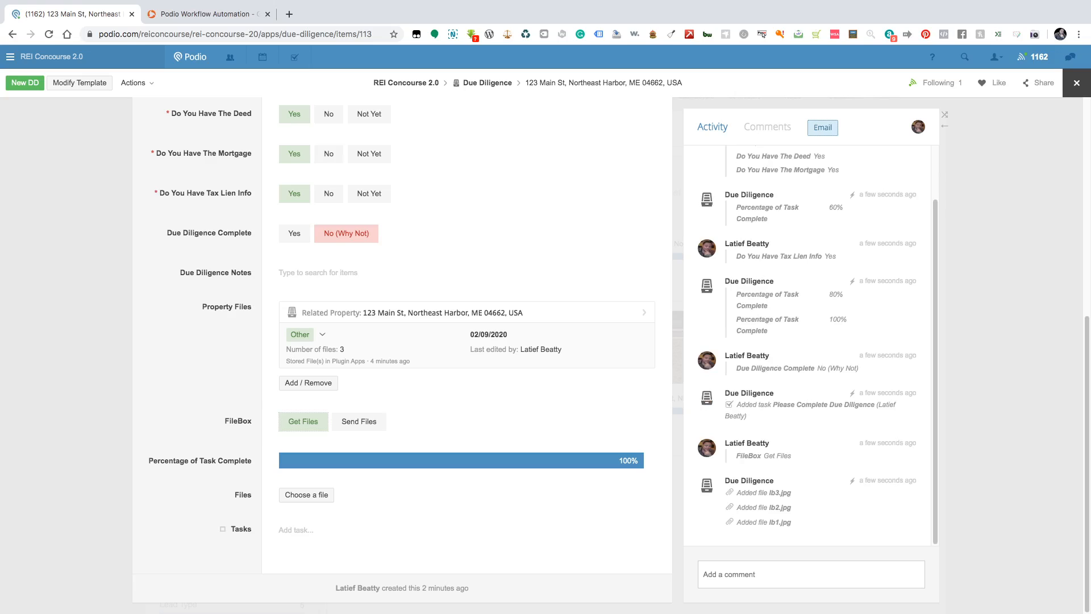
{"action": "left_click", "coordinate": [48, 34]}
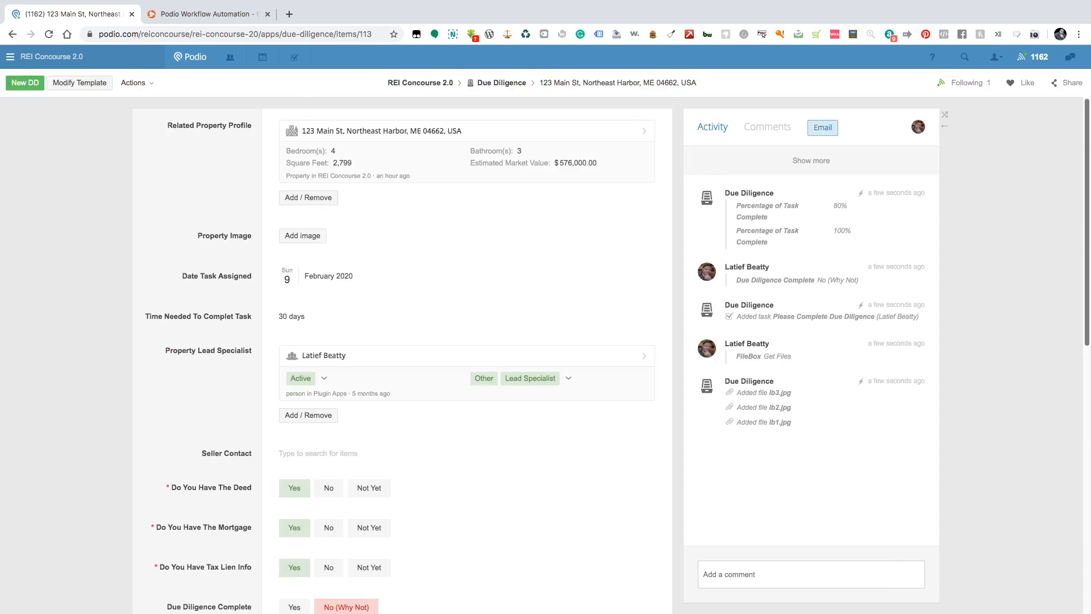
{"action": "scroll", "coordinate": [397, 352], "scroll_direction": "down", "scroll_amount": 7}
{"action": "scroll", "coordinate": [398, 352], "scroll_direction": "down", "scroll_amount": 3}
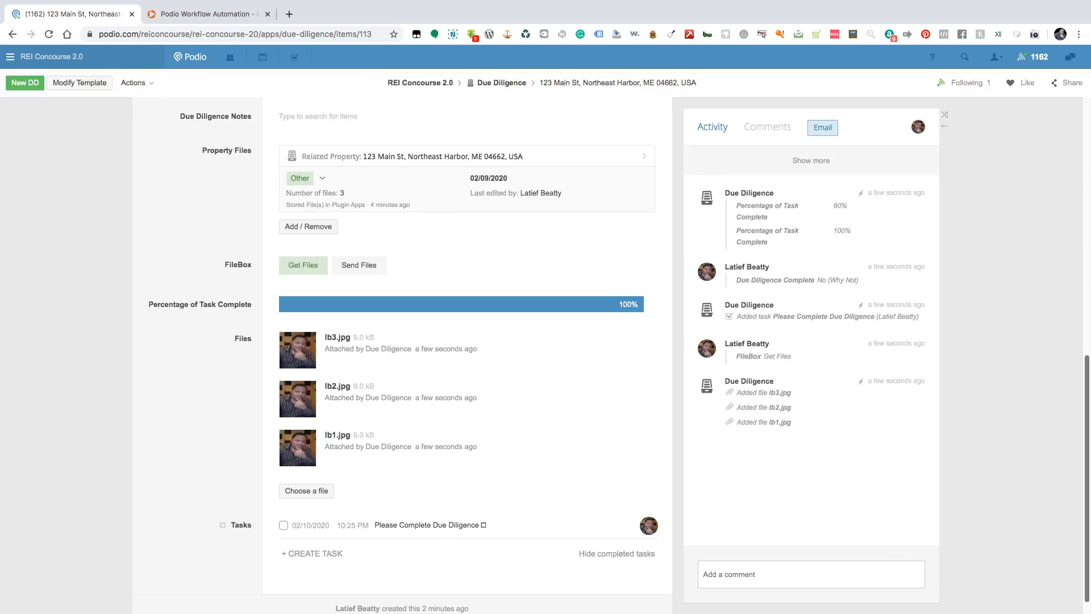
{"action": "scroll", "coordinate": [398, 352], "scroll_direction": "up", "scroll_amount": 11}
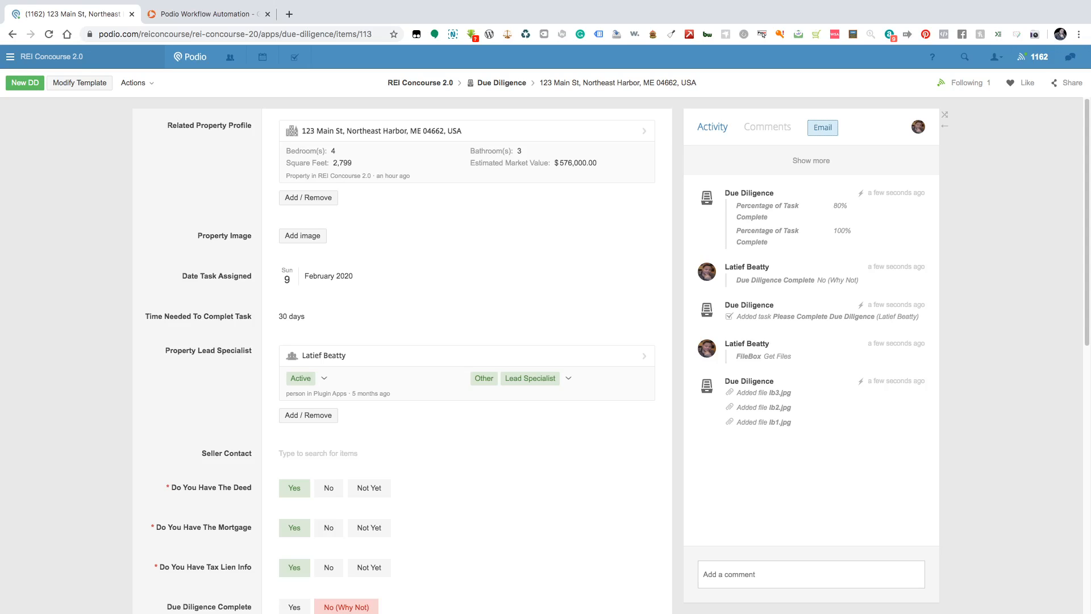
- Examine the attach-files action of the Get Files From Storage flow in Podio Workflow Automation, cancel, and return to Podio's Due Diligence list
{"action": "left_click", "coordinate": [501, 83]}
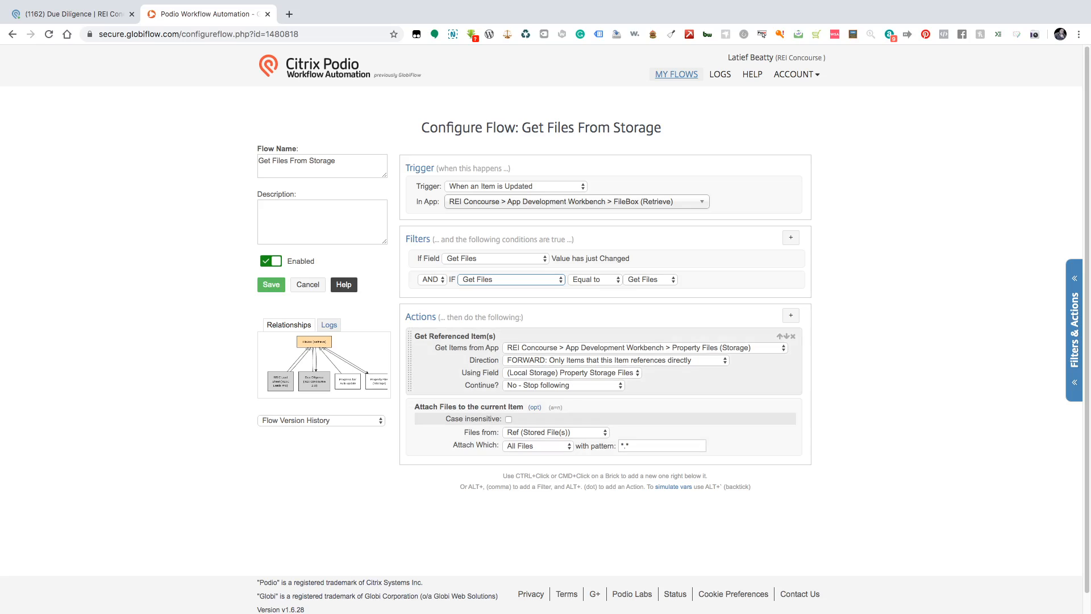
{"action": "left_click", "coordinate": [535, 407]}
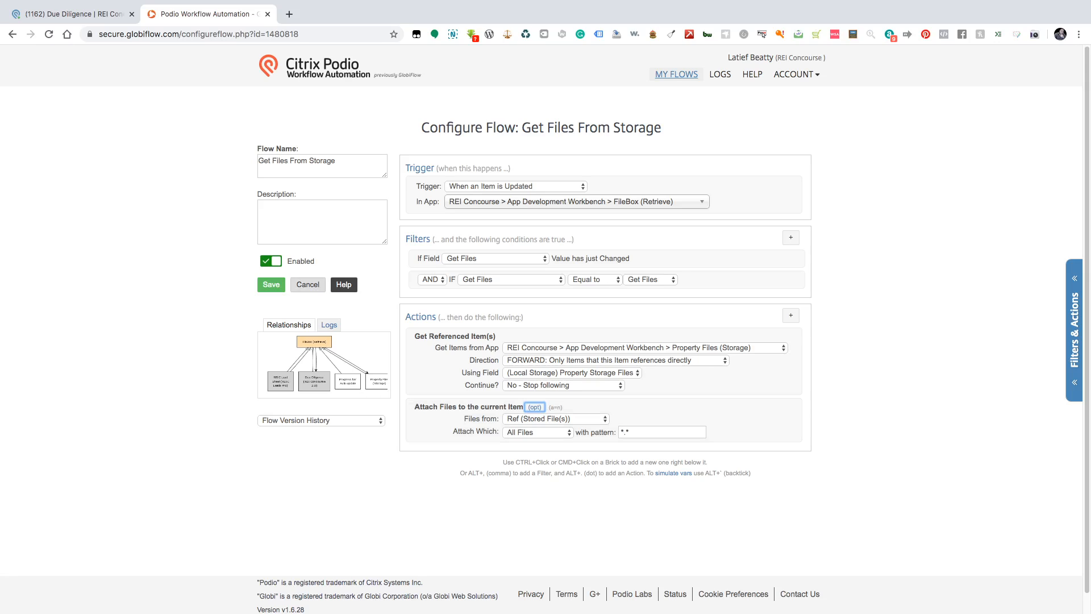
{"action": "left_click", "coordinate": [308, 284]}
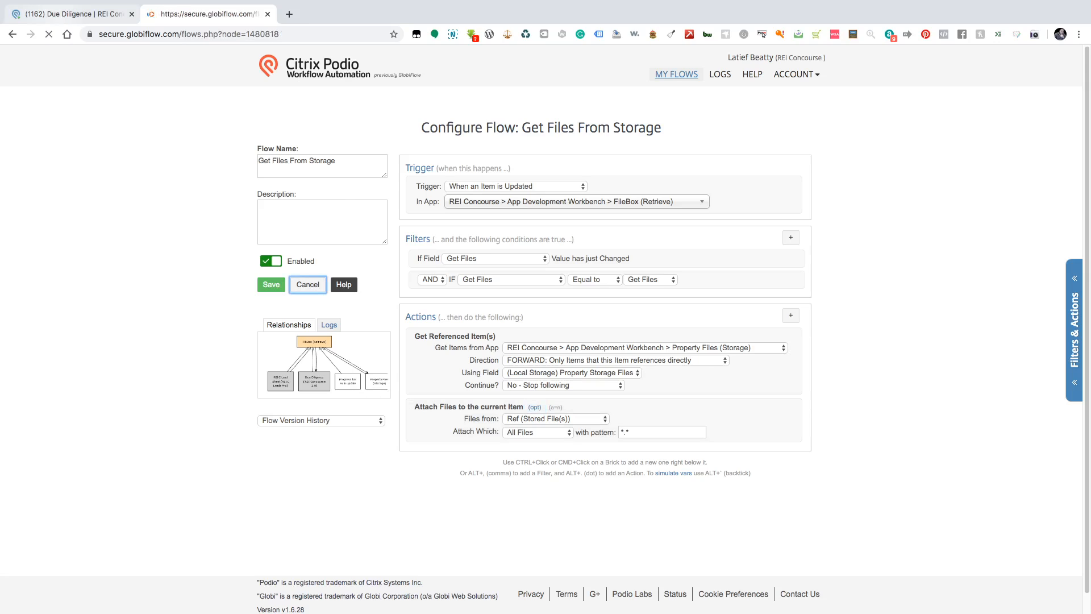
{"action": "left_click", "coordinate": [74, 14]}
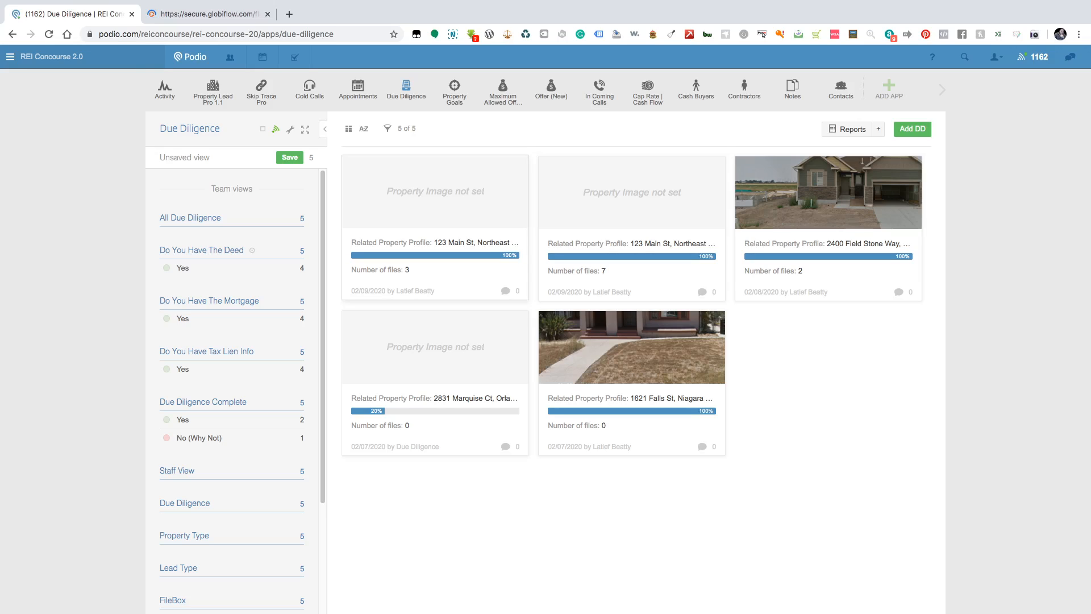